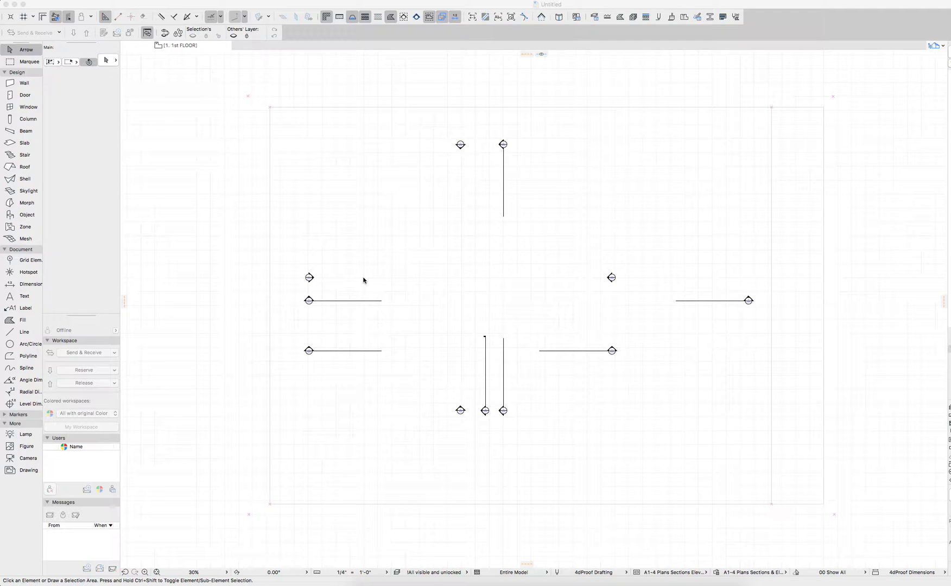
Move the Object Creation Section line about 9'-1" straight up, away from the project origin
key("super+Tab")
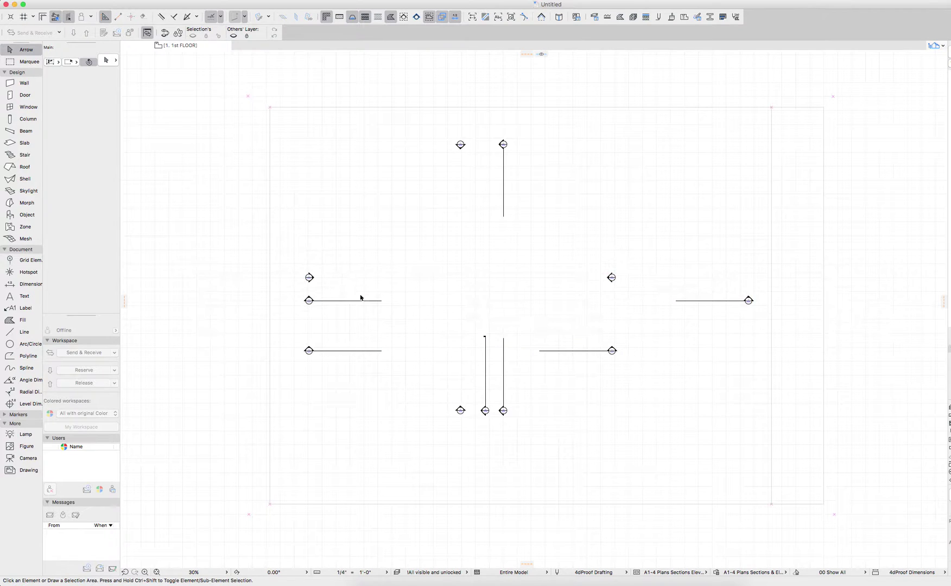
left_click_drag(430, 268, 405, 243)
middle_click_drag(425, 299, 563, 161)
middle_click_drag(344, 382, 389, 346)
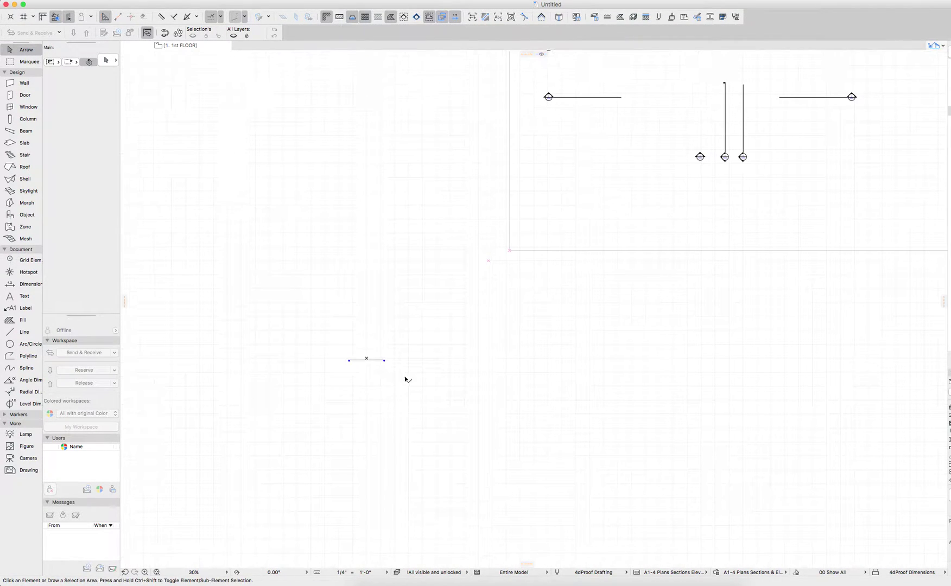
left_click(383, 361)
left_click_drag(382, 363, 383, 341)
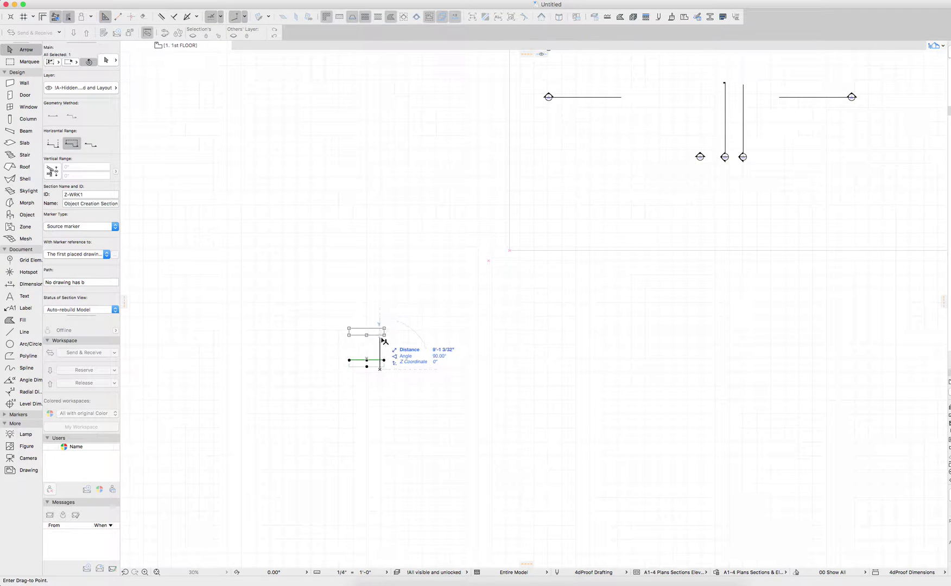
left_click(382, 338)
left_click(369, 364)
scroll(369, 362, "up", 6)
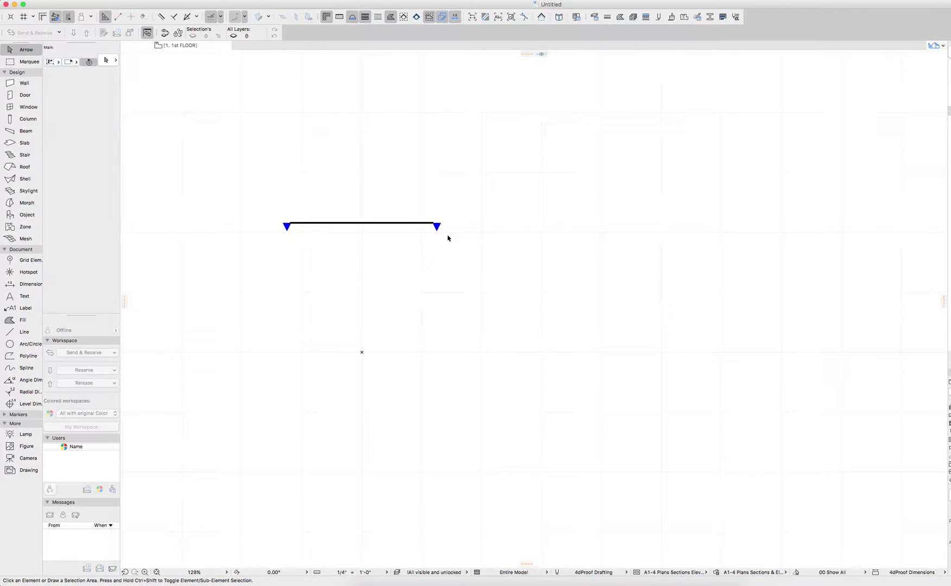
Switch to Finder, select Amelanchier_2_Smoothed+Edges-.skp in Downloads and move the window clear of the origin area
key("super+Tab")
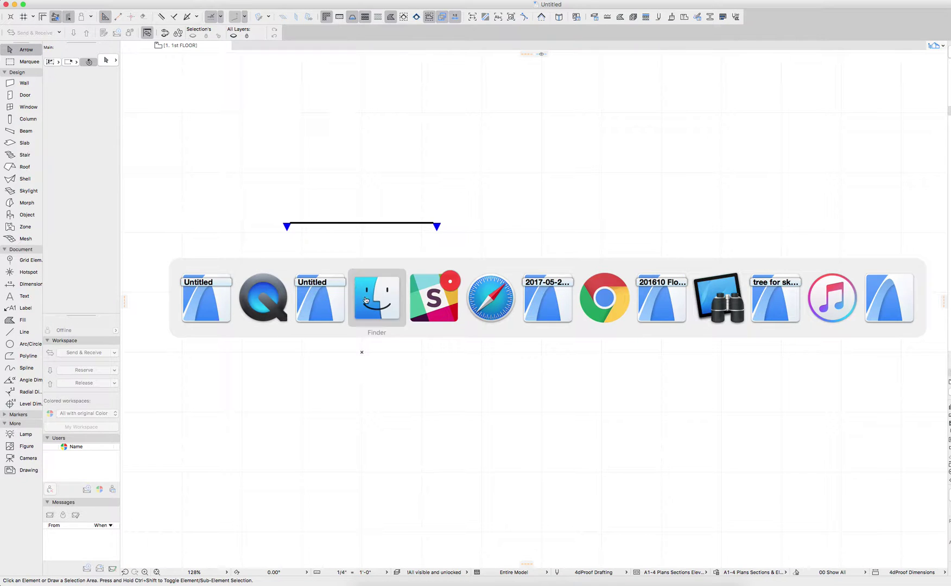
left_click(366, 300)
left_click(166, 411)
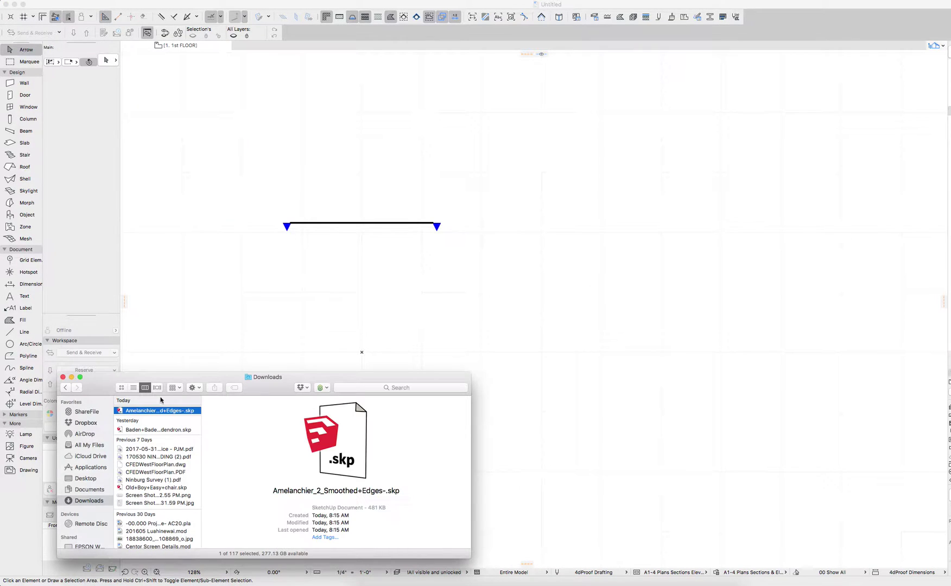
left_click_drag(239, 379, 706, 311)
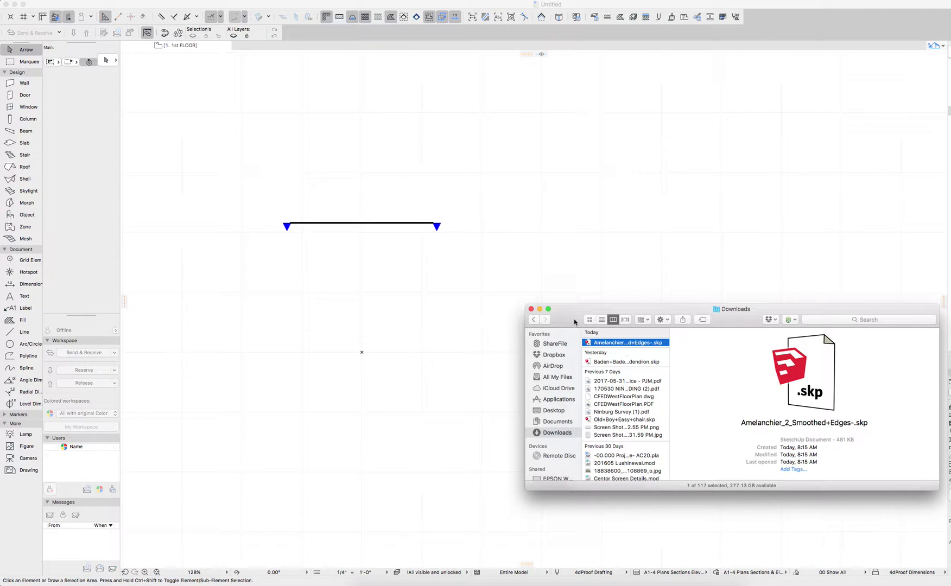
left_click_drag(573, 321, 653, 315)
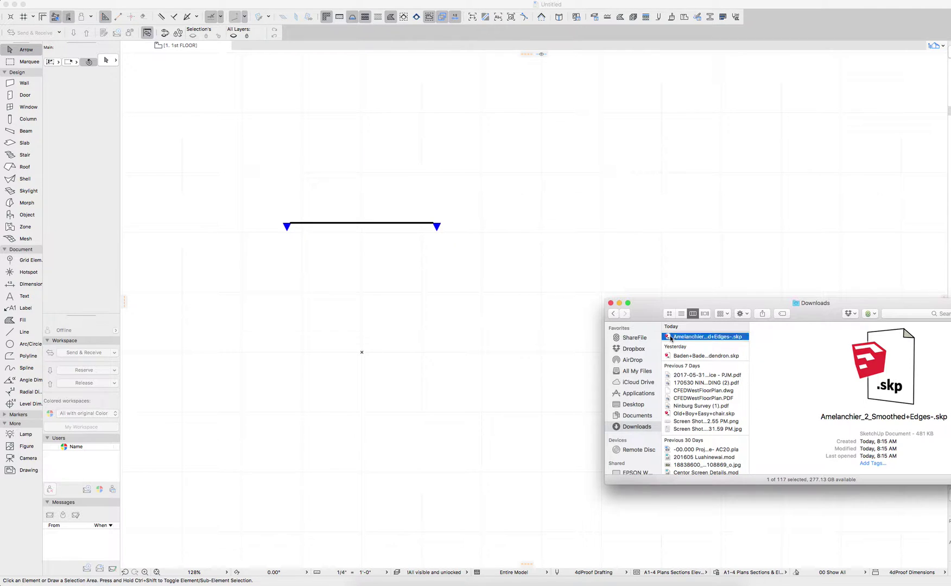
Merge Amelanchier_2_Smoothed+Edges-.skp into the 1st floor plan, anchoring it near the project origin
left_click_drag(672, 339, 373, 354)
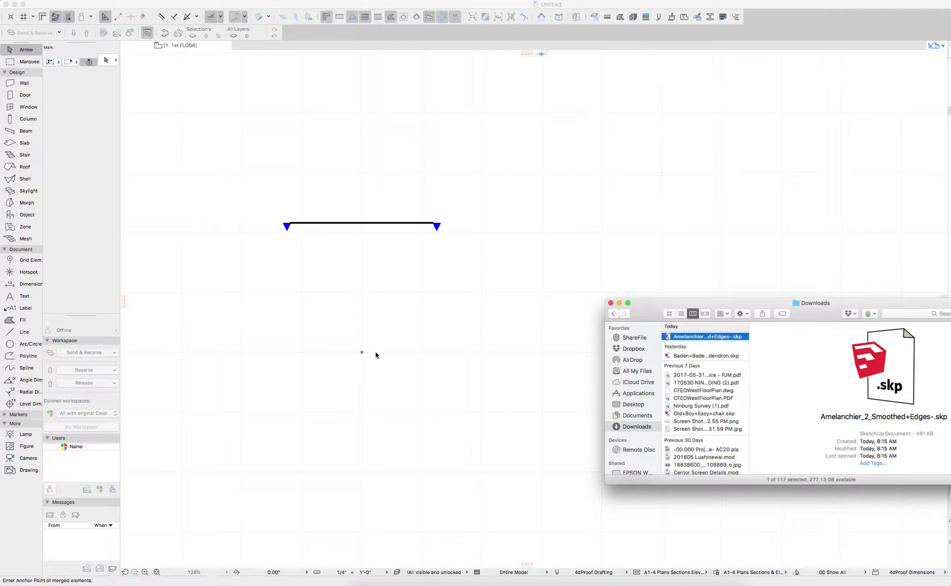
left_click(375, 334)
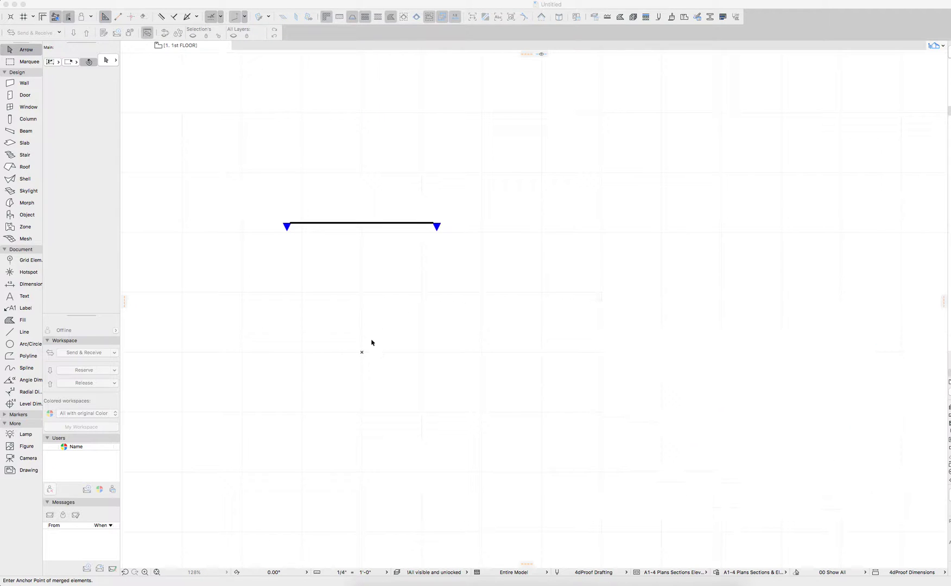
left_click(299, 416)
left_click(302, 416)
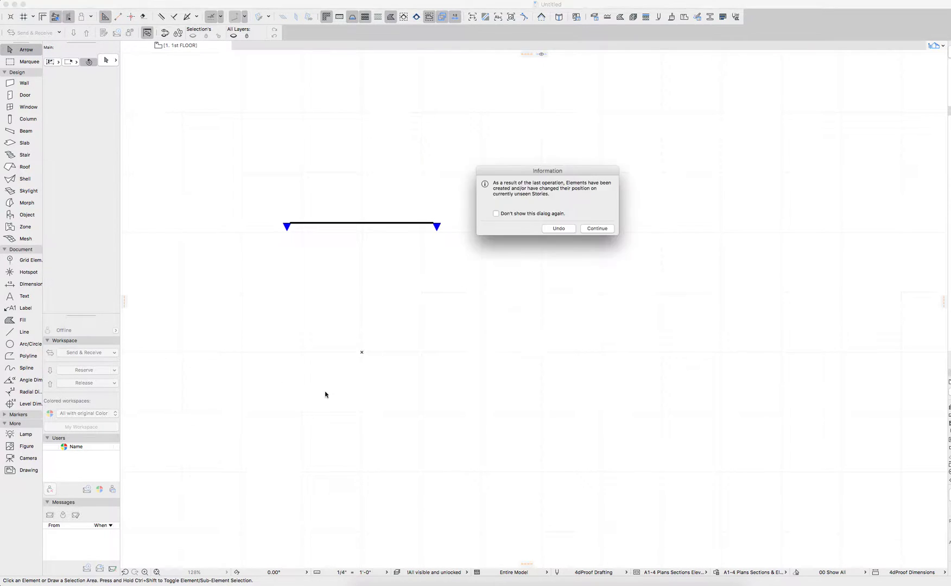
left_click(598, 230)
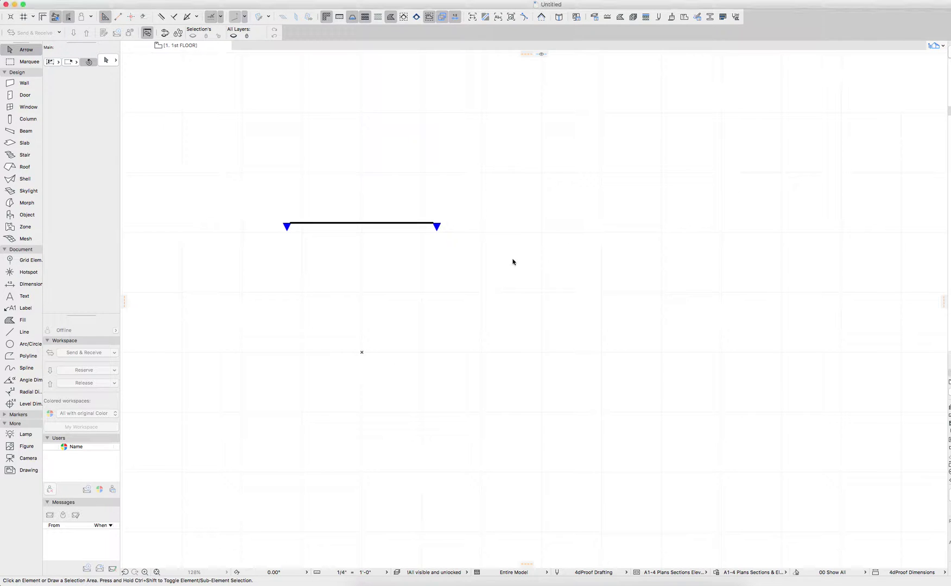
Go to the foundation story, select the imported tree and move its centre point onto the project origin
key("super+Down")
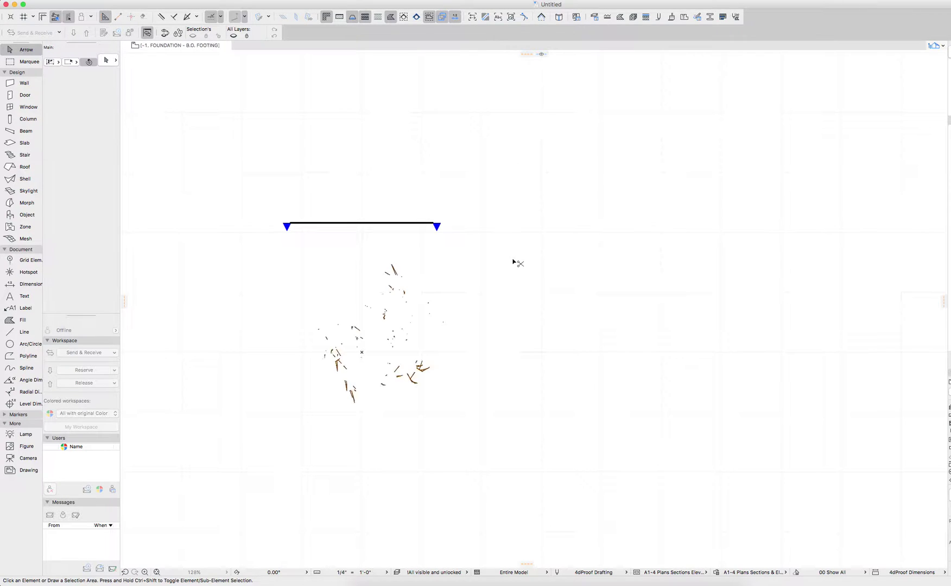
left_click(559, 432)
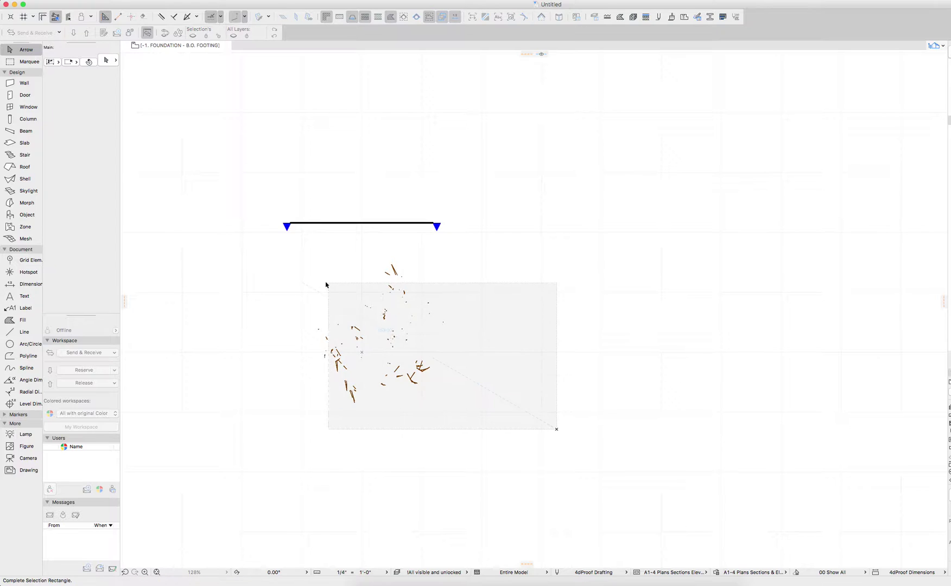
left_click(338, 284)
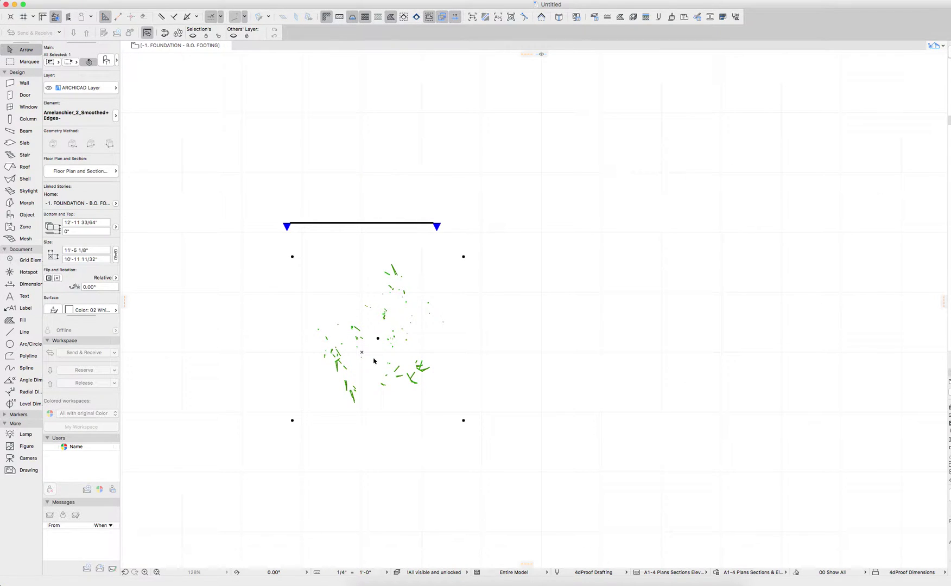
left_click_drag(378, 338, 362, 352)
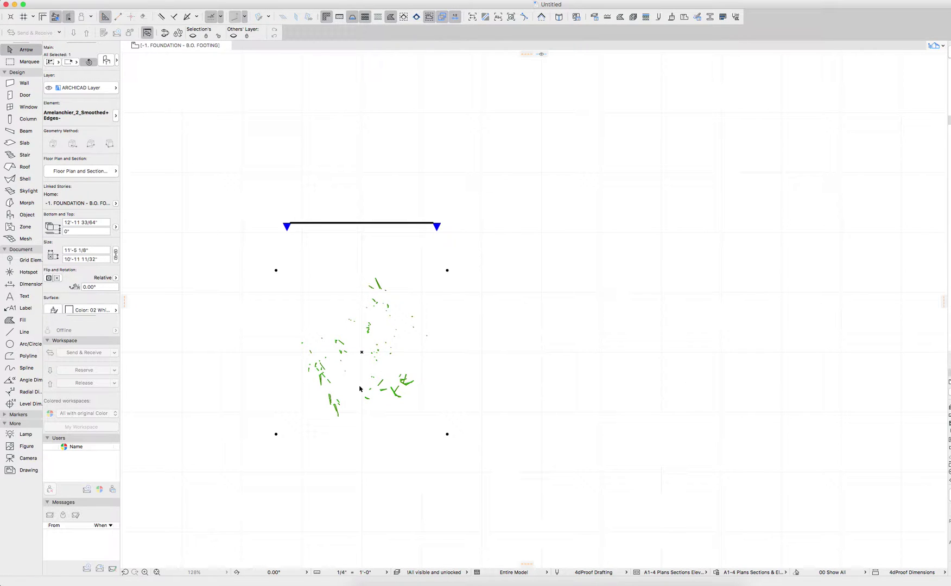
Display the selected tree in 3D and examine its foliage and trunks from several angles
key("F5")
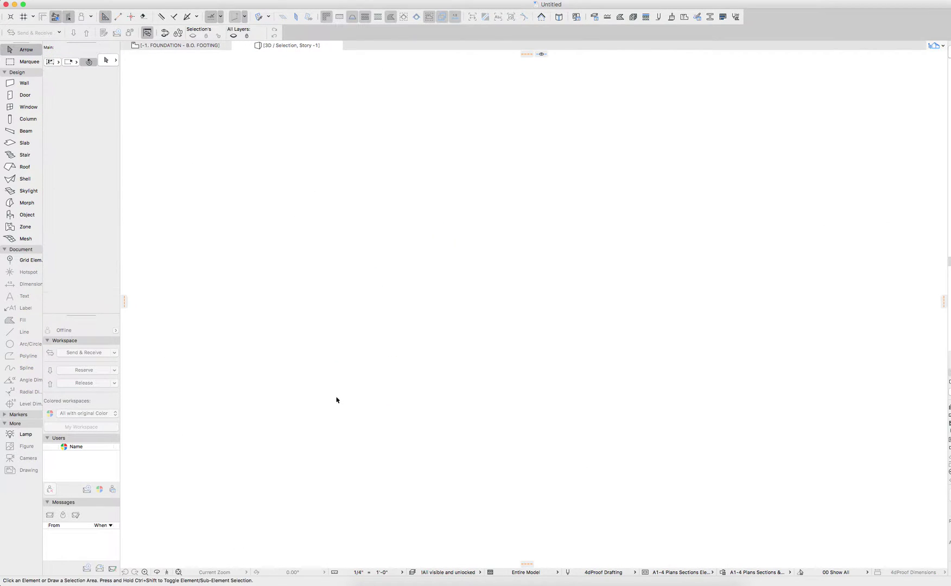
middle_click_drag(587, 338, 335, 333, "shift")
middle_click_drag(625, 345, 607, 422, "shift")
scroll(607, 422, "up", 5)
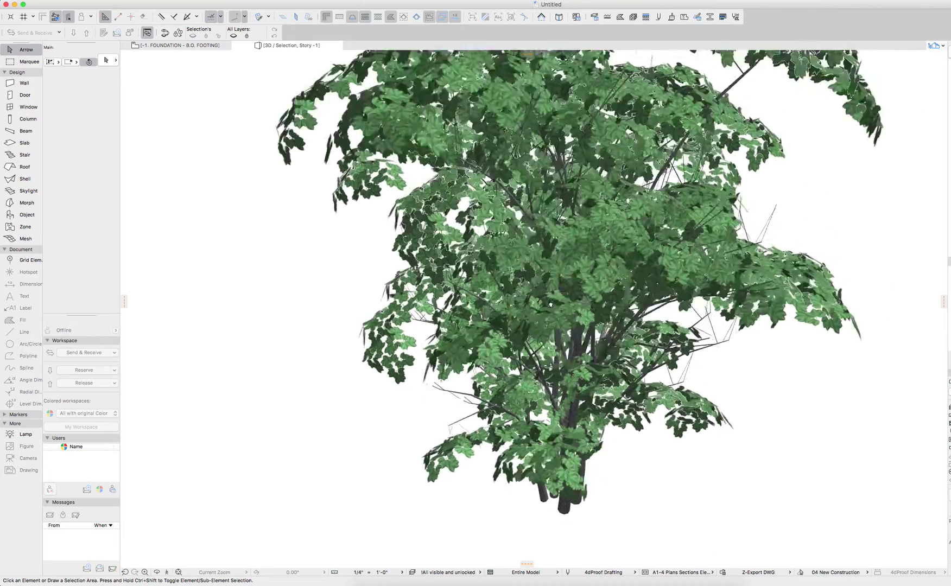
scroll(574, 294, "down", 5)
middle_click_drag(574, 294, 522, 372, "shift")
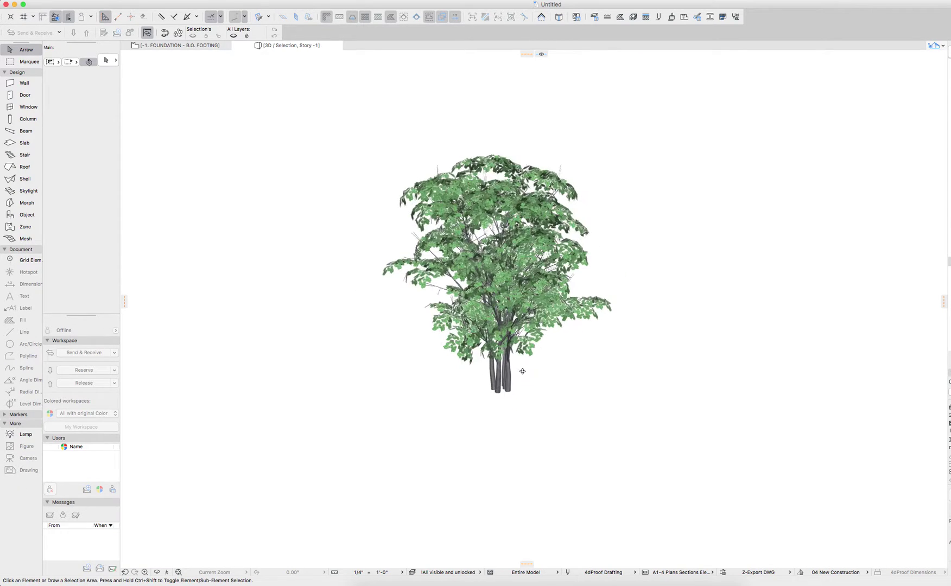
Check the 3D model's polygon count with PolyCount, then close that palette
left_click(274, 2)
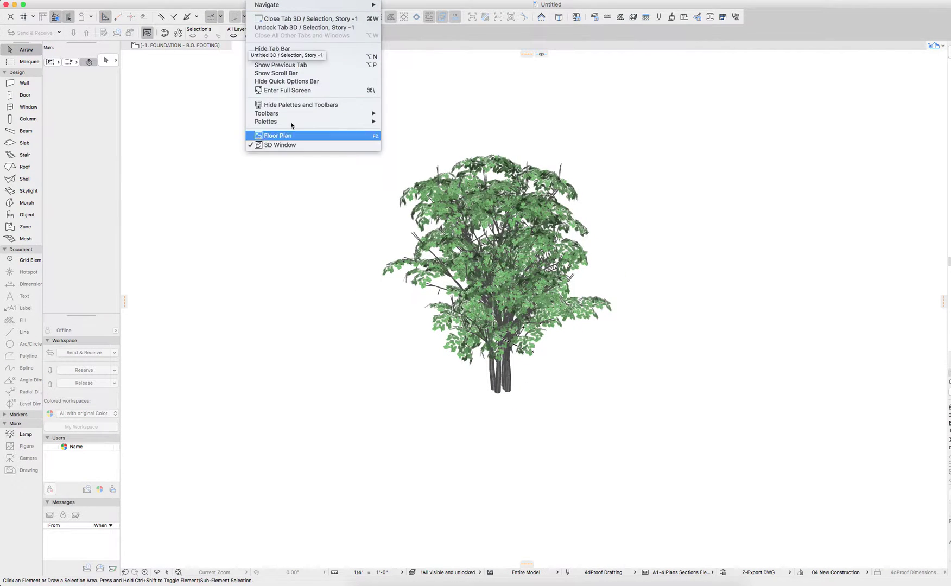
mouse_move(292, 122)
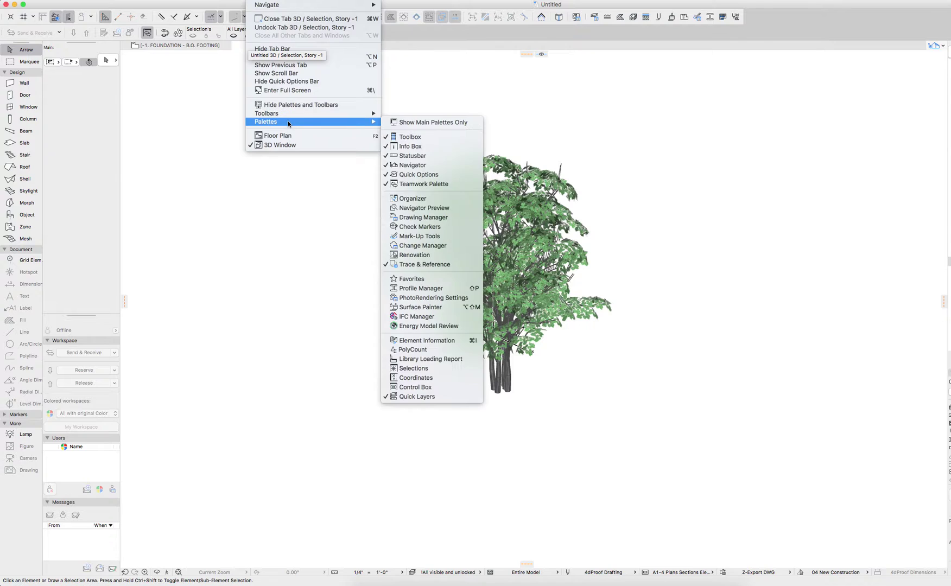
left_click(438, 389)
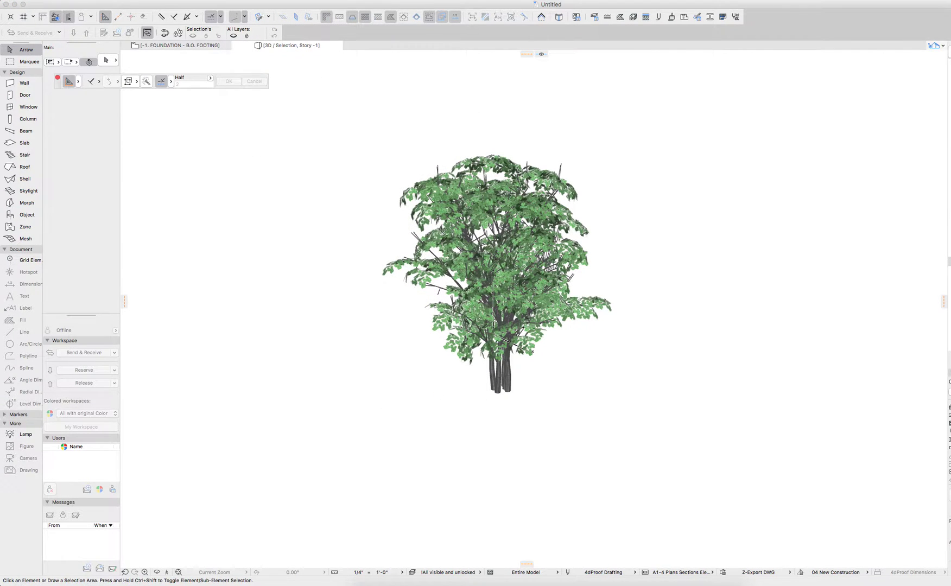
left_click(273, 2)
mouse_move(304, 122)
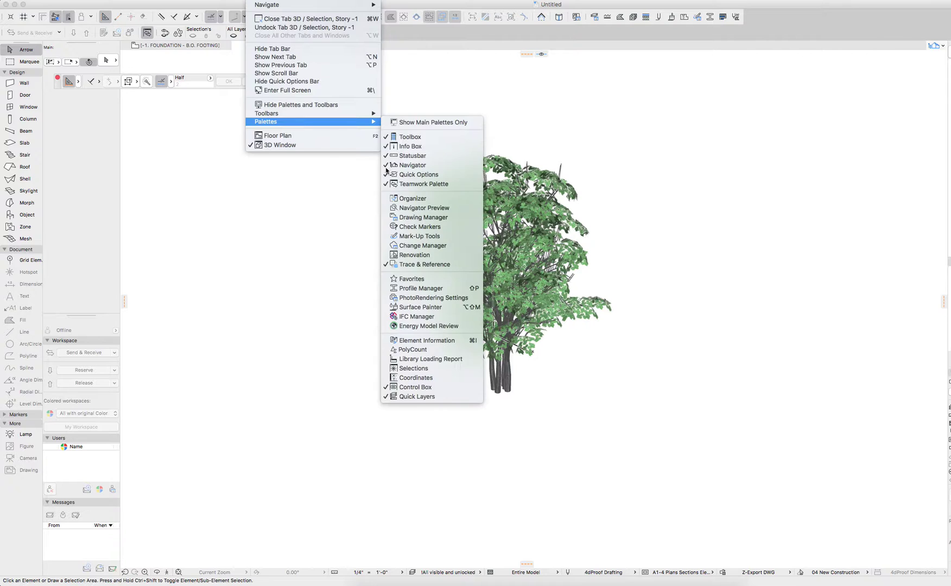
left_click(414, 350)
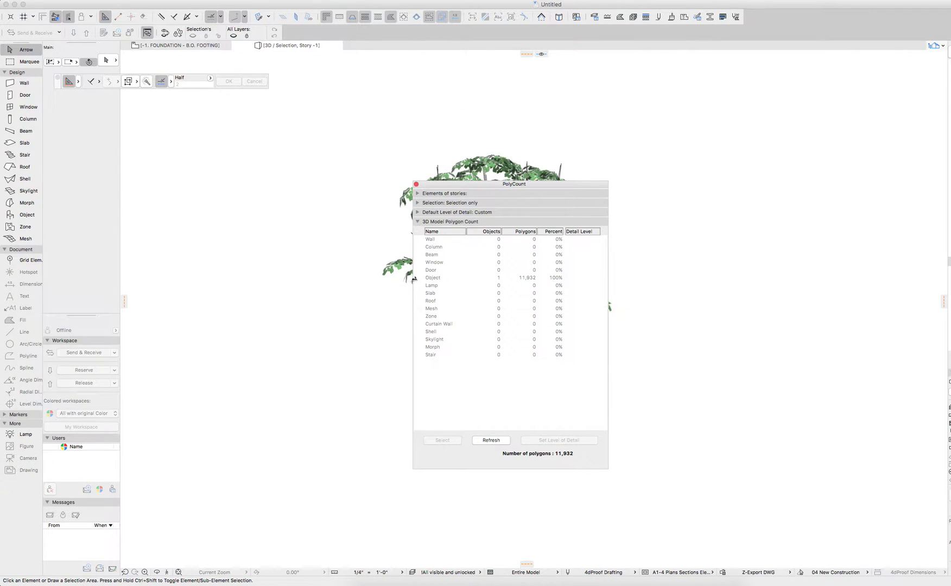
left_click(416, 184)
Select the tree in 3D, return to the floor plan and open its library object for editing
left_click(527, 242)
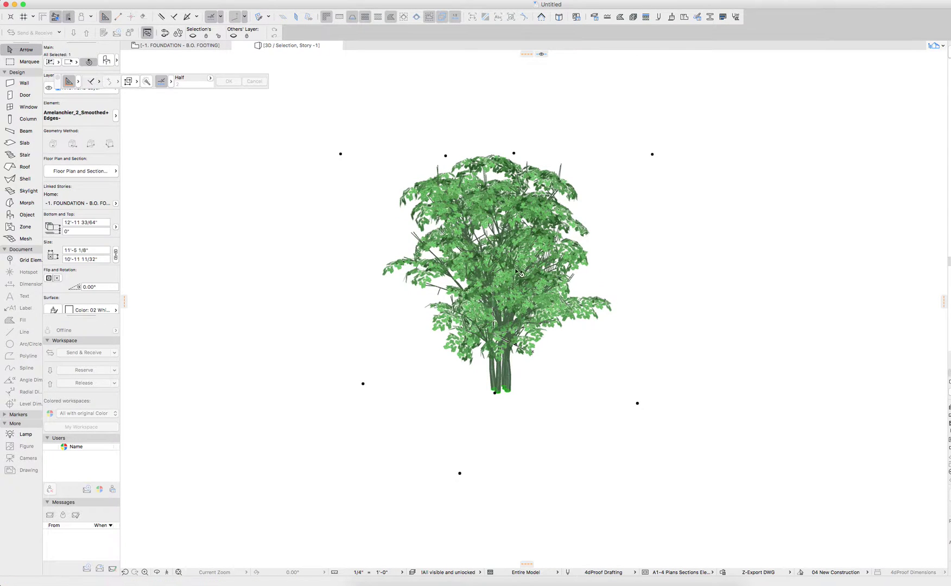
middle_click_drag(516, 270, 665, 285, "shift")
middle_click_drag(488, 283, 707, 257, "shift")
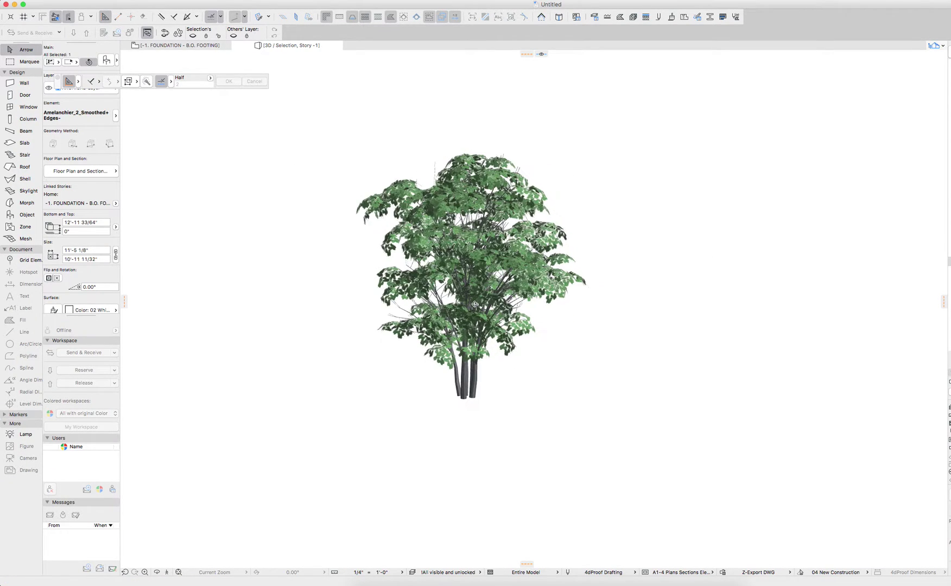
middle_click_drag(474, 304, 593, 328, "shift")
key("F2")
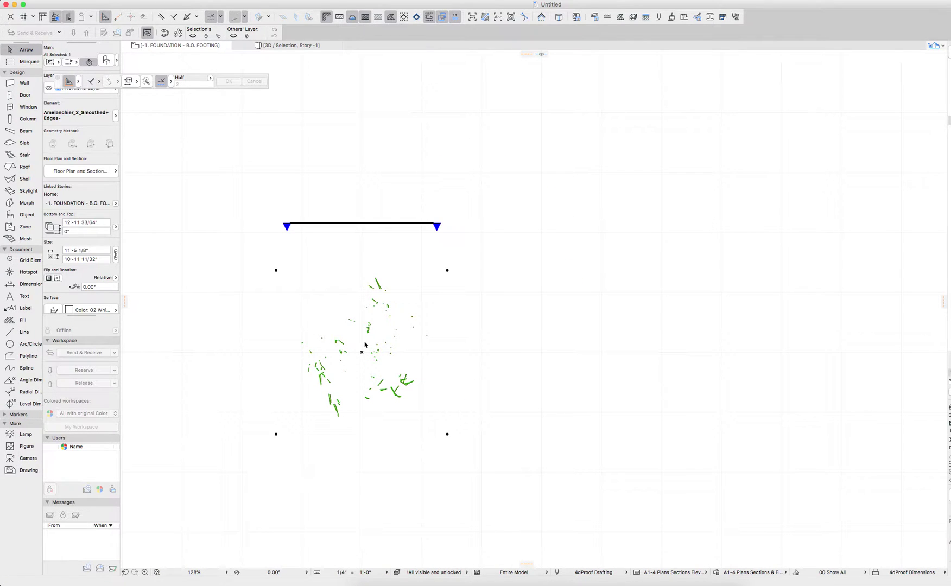
left_click(71, 1)
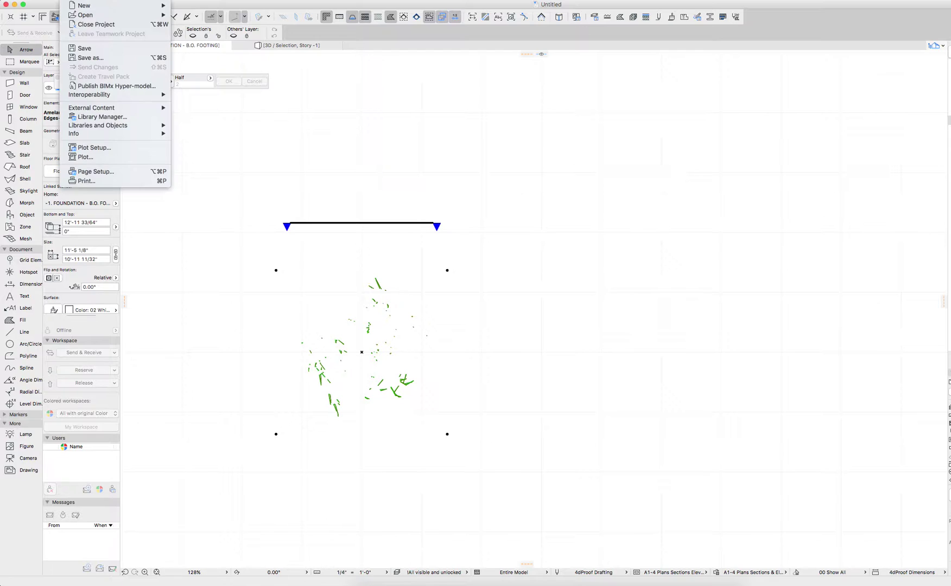
mouse_move(118, 128)
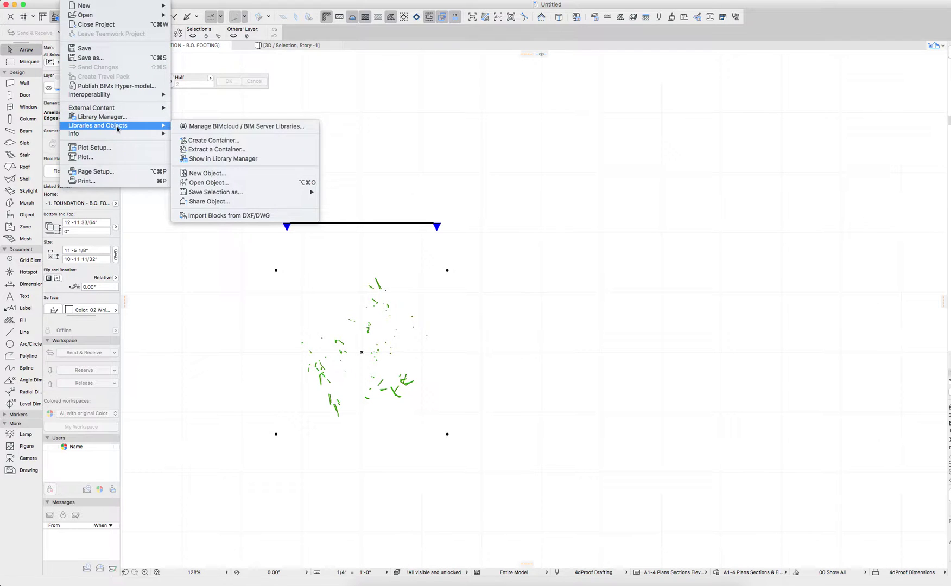
left_click(234, 183)
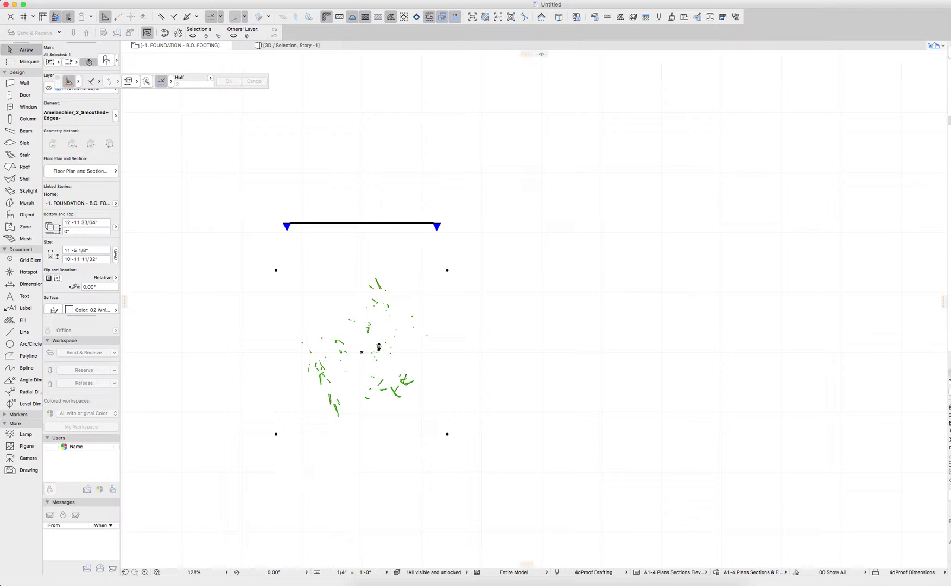
key("super+shift+o")
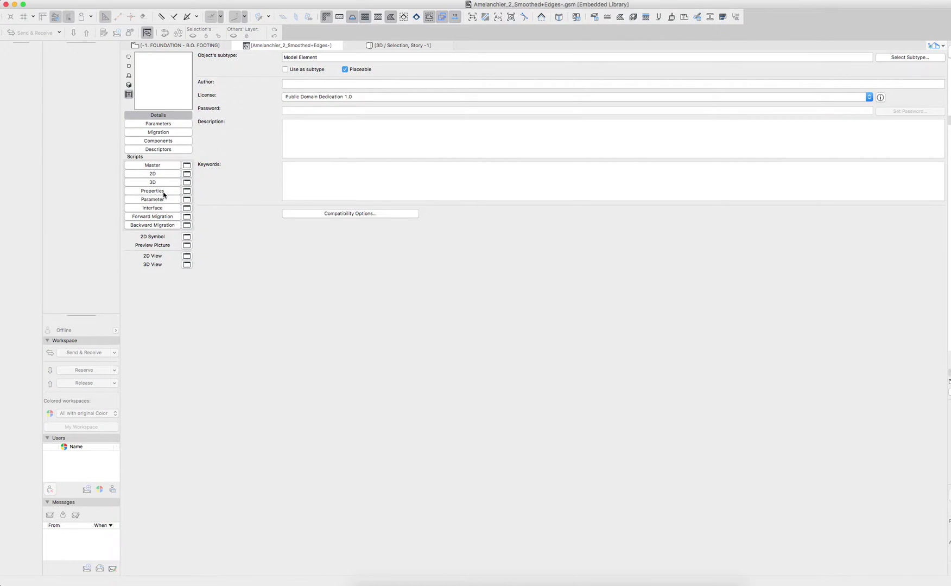
Review the tree object's parameters, the MULX and MULY scaling lines in its 3D script, and its 2D script
left_click(157, 125)
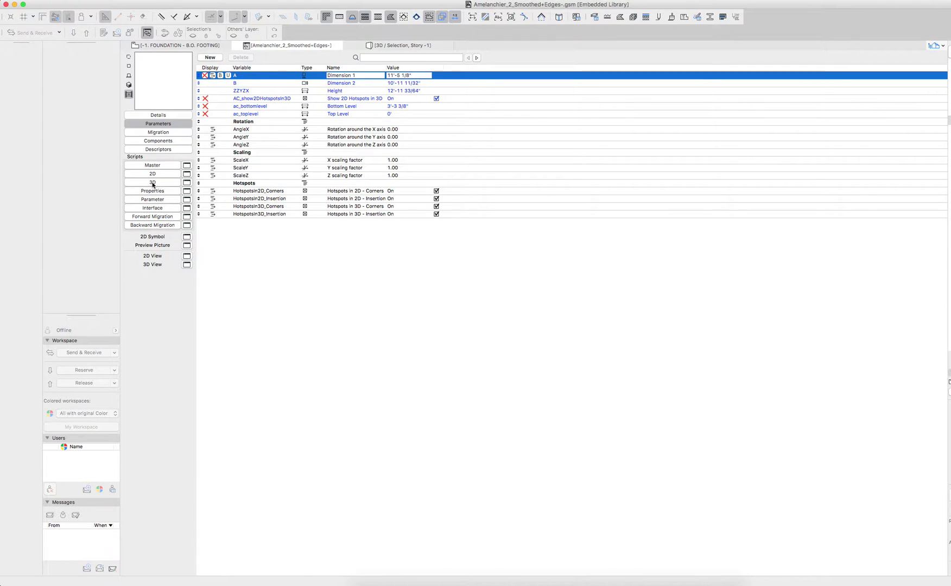
left_click(154, 183)
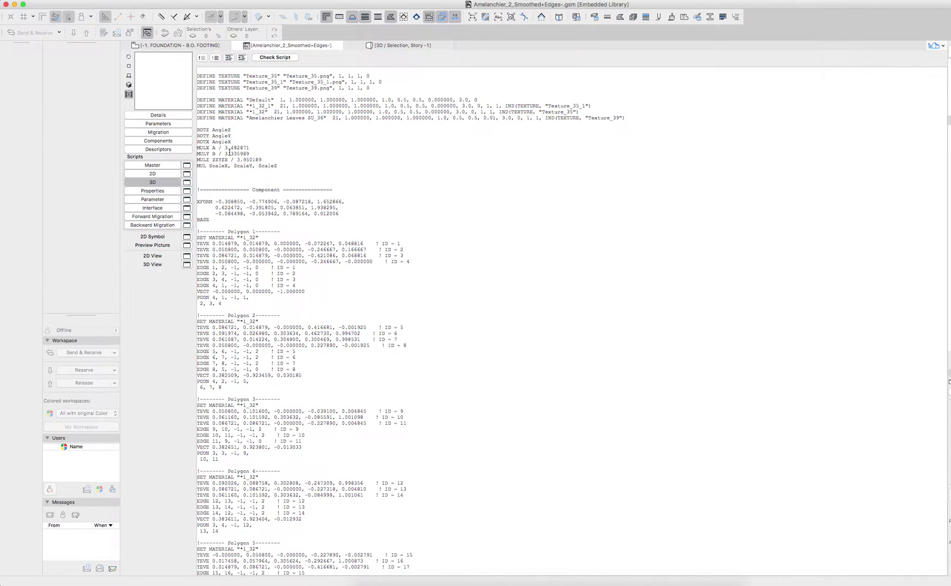
left_click_drag(250, 154, 184, 148)
key("super+c")
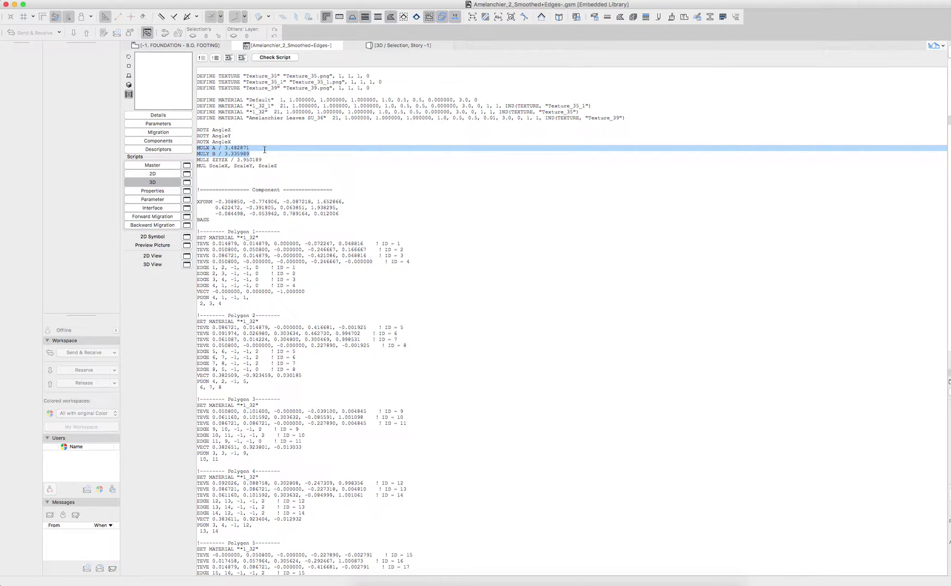
left_click(171, 173)
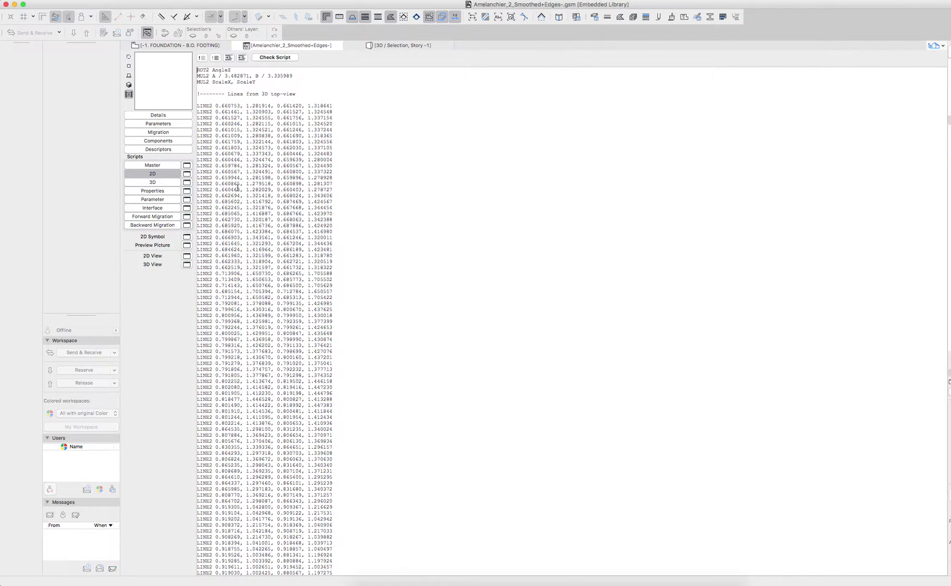
Try to replace the whole 2D script with the copied MULX and MULY scaling lines
scroll(238, 189, "down", 20)
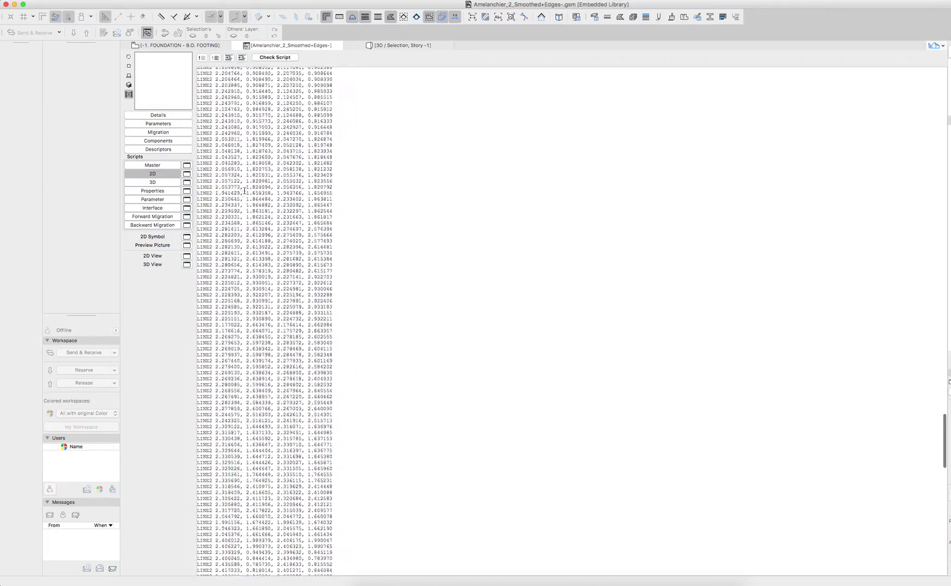
scroll(245, 191, "down", 10)
scroll(248, 188, "up", 20)
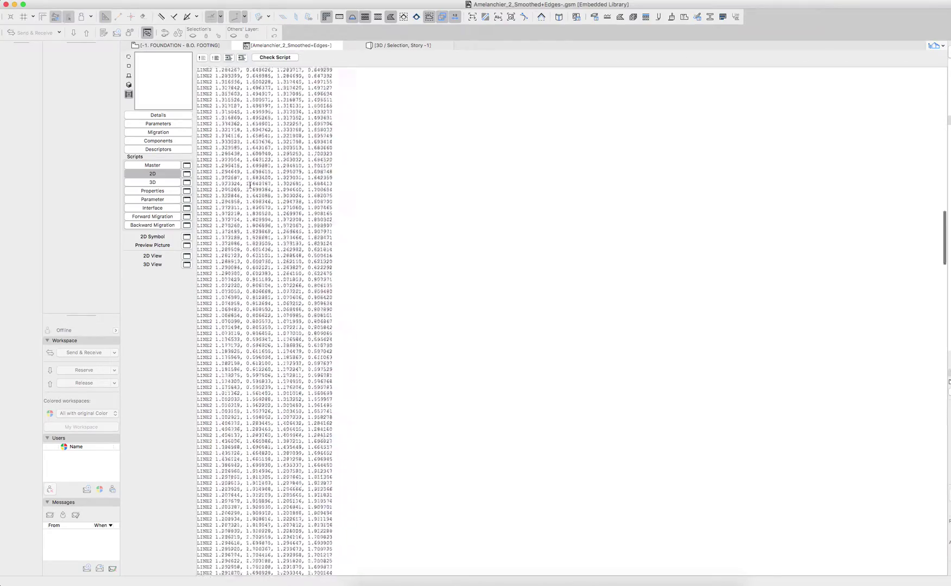
scroll(250, 186, "up", 15)
scroll(245, 181, "down", 3)
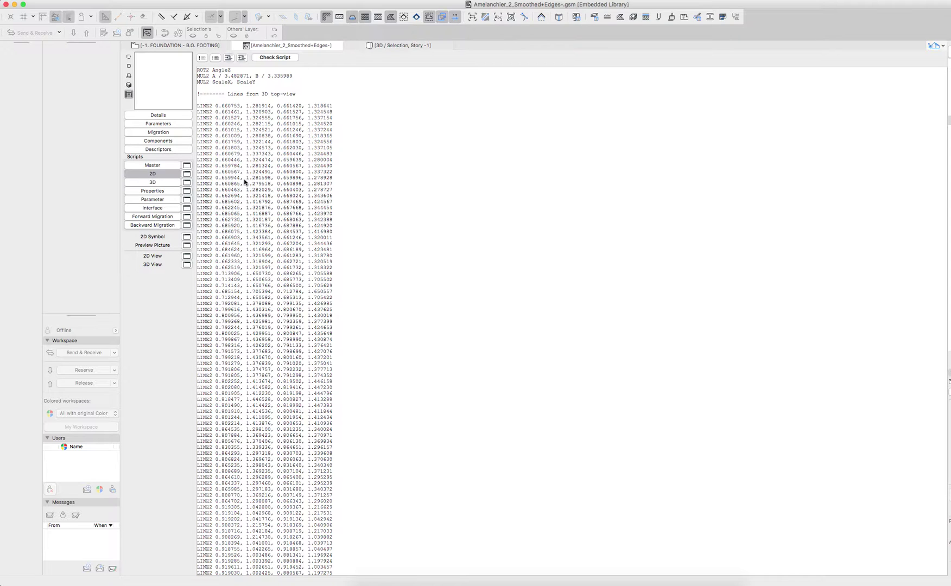
key("super+a")
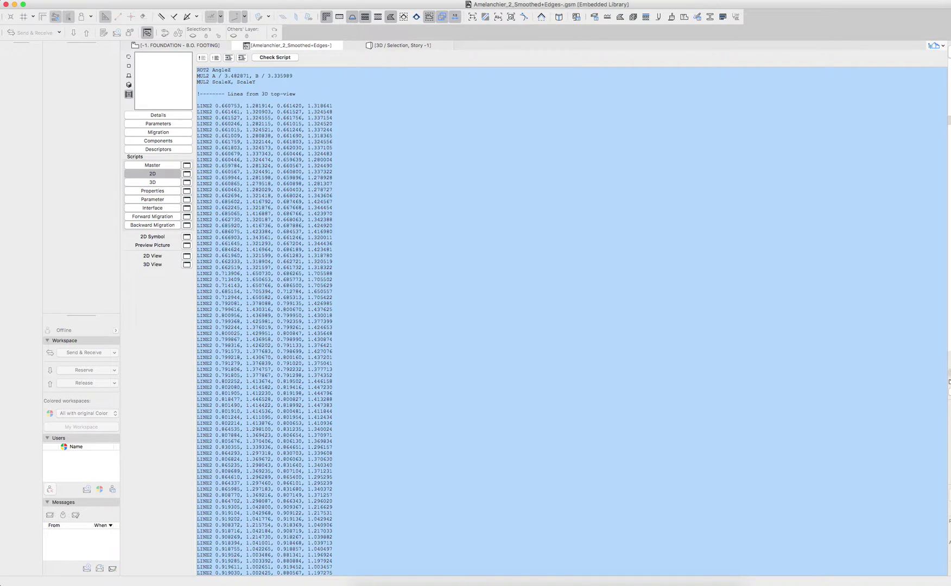
key("BackSpace")
key("super+v")
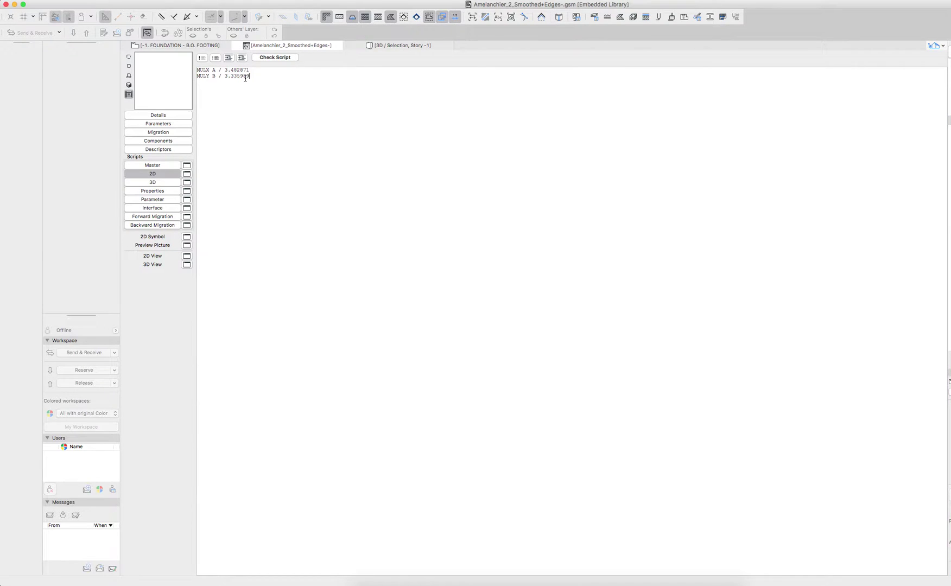
left_click_drag(257, 76, 189, 68)
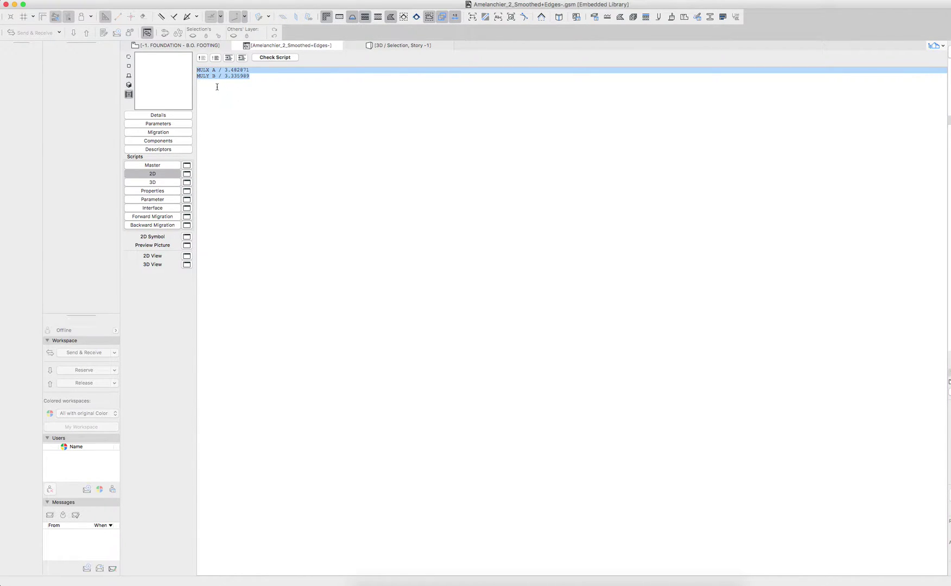
key("BackSpace")
key("super+v")
Delete the ROT2 line and all LINE2 linework from the 2D script, keeping the MUL2 lines and adding CIRCLE2 0,0,A/2
scroll(237, 110, "up", 10)
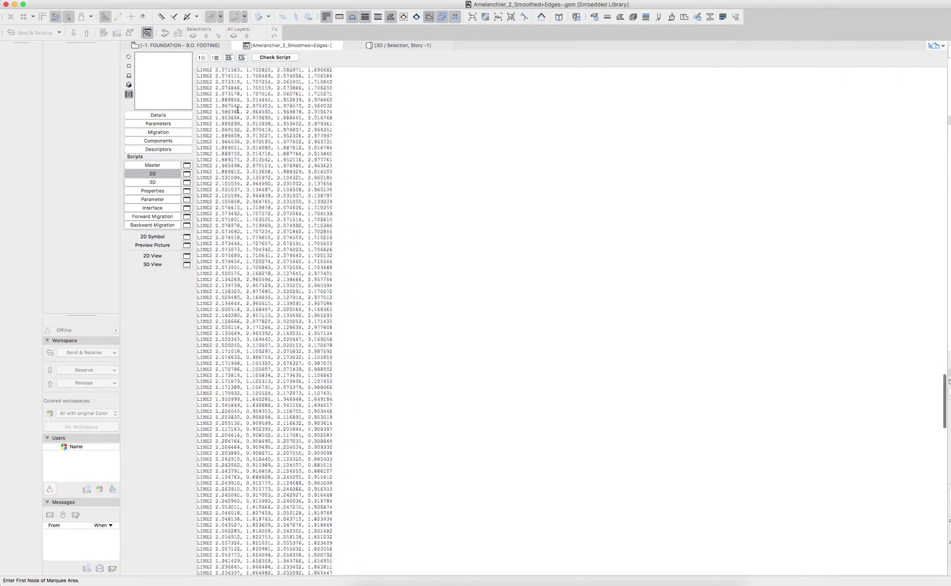
scroll(237, 111, "up", 15)
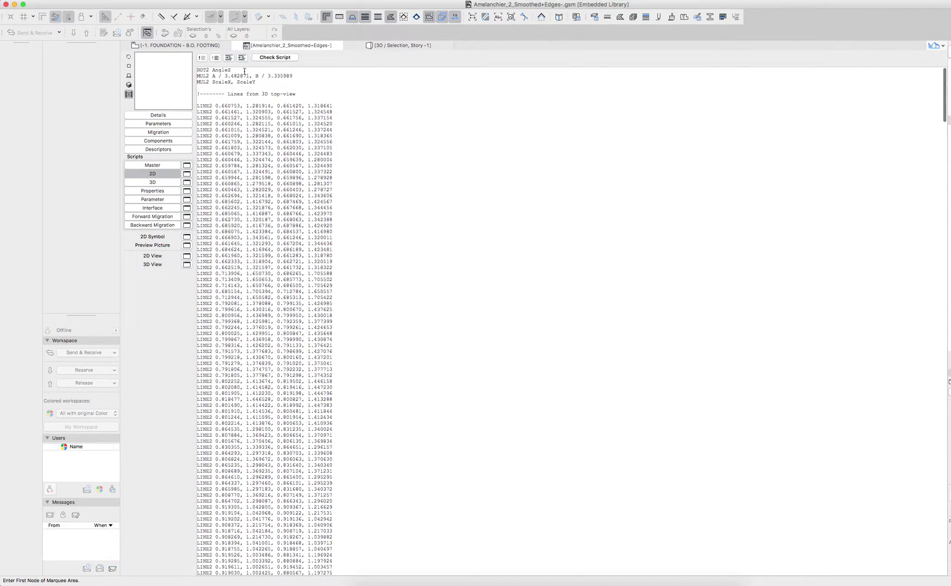
left_click_drag(244, 71, 123, 65)
key("BackSpace")
left_click_drag(197, 82, 356, 567)
key("BackSpace")
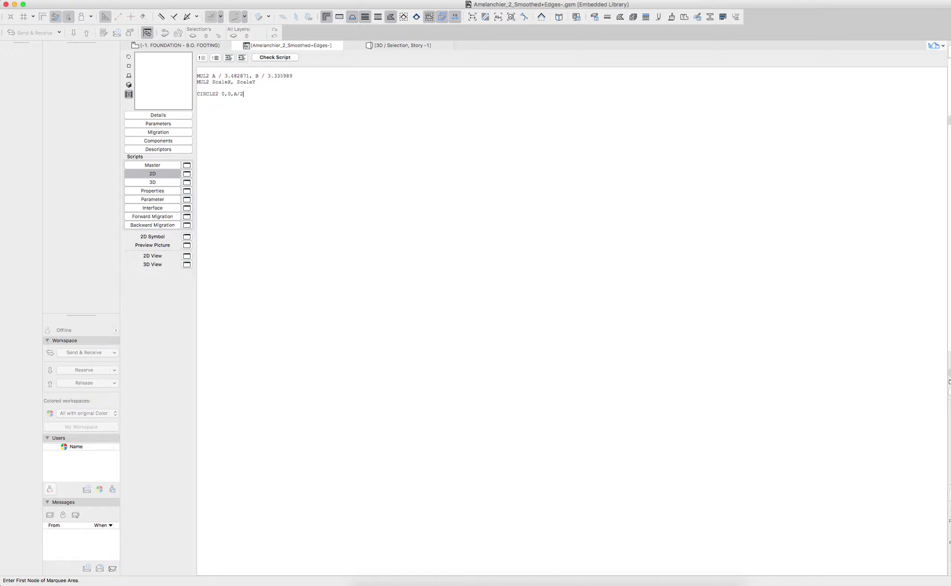
In the object's parameters, try Dimension 2 at 5', then set both Dimension 1 and Dimension 2 to 10'
left_click(128, 66)
left_click(159, 125)
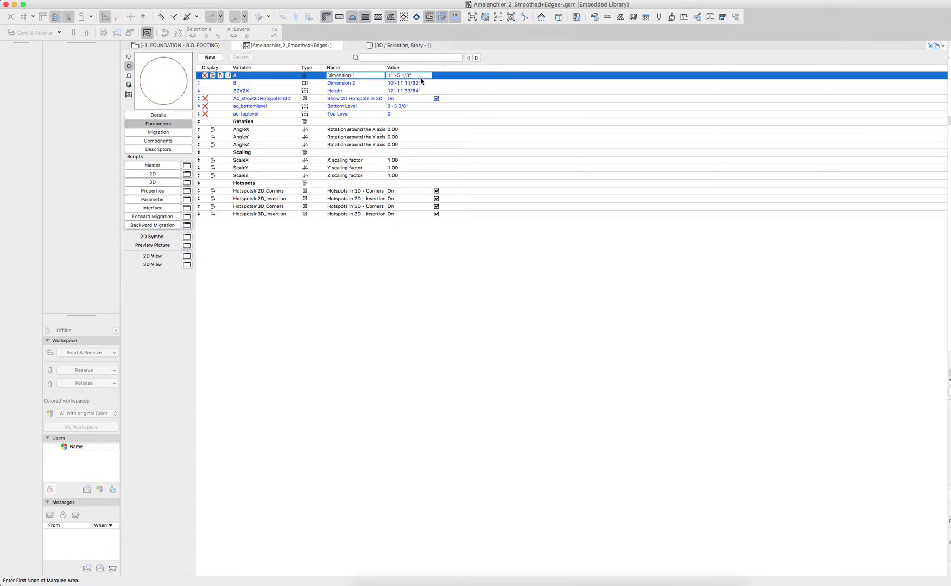
left_click(374, 75)
left_click(414, 86)
left_click(413, 84)
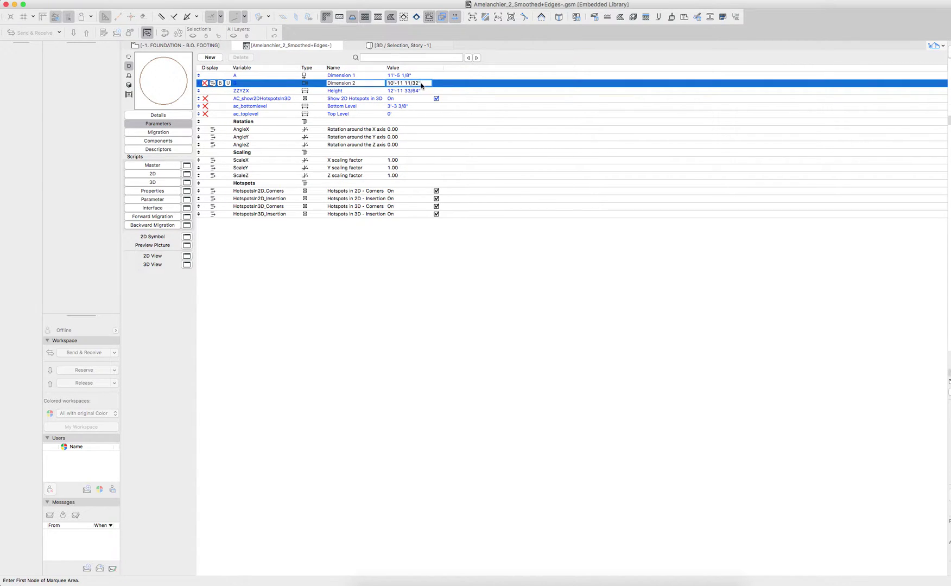
type("5")
key("Return")
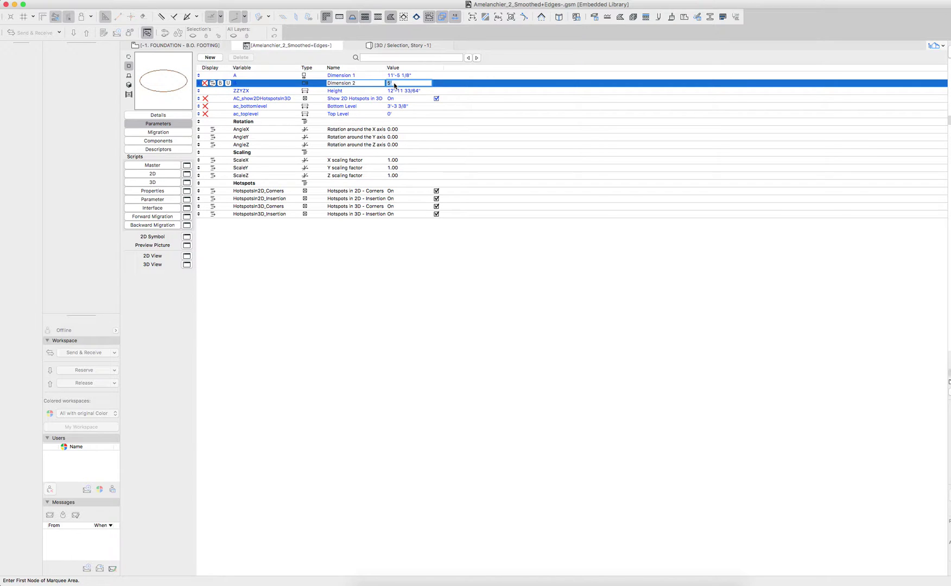
key("Return")
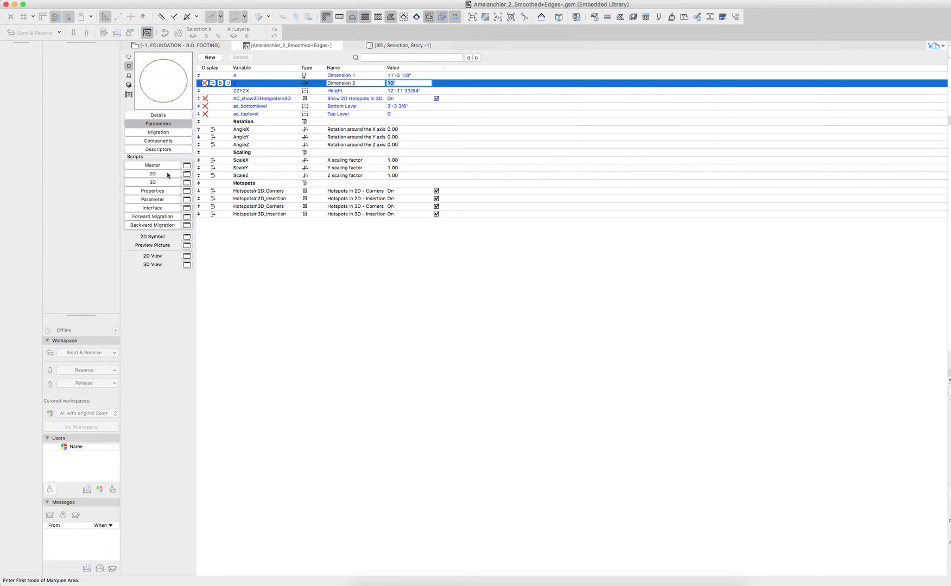
left_click(407, 76)
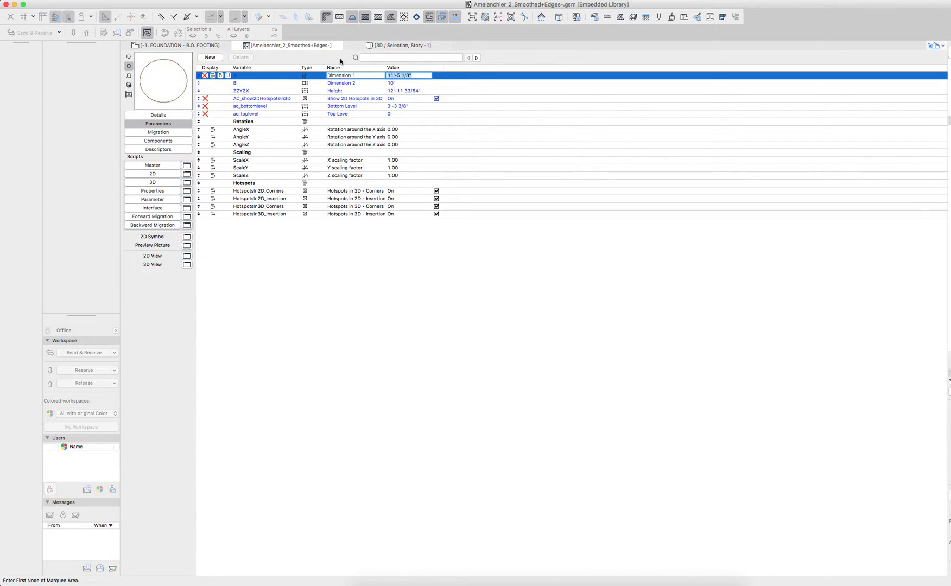
type("10'")
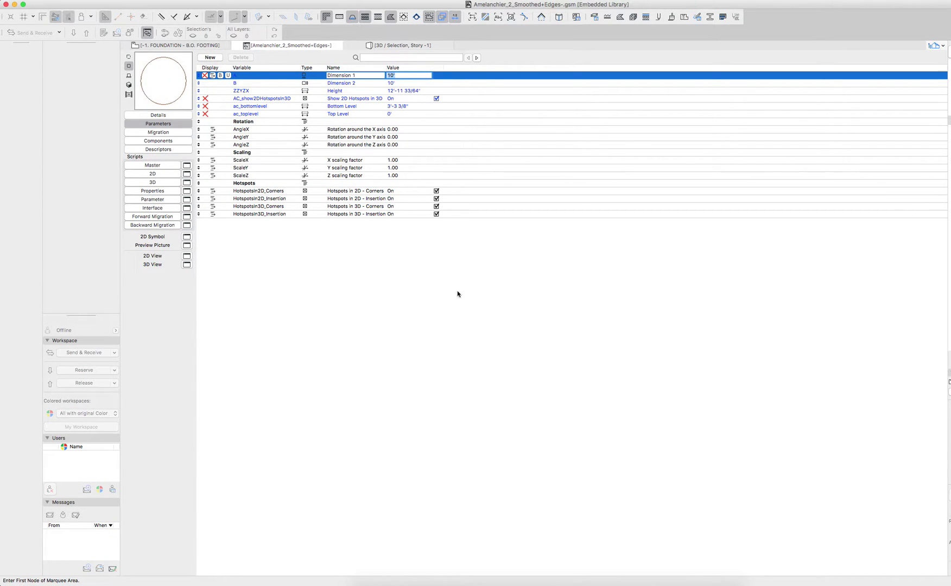
left_click(423, 271)
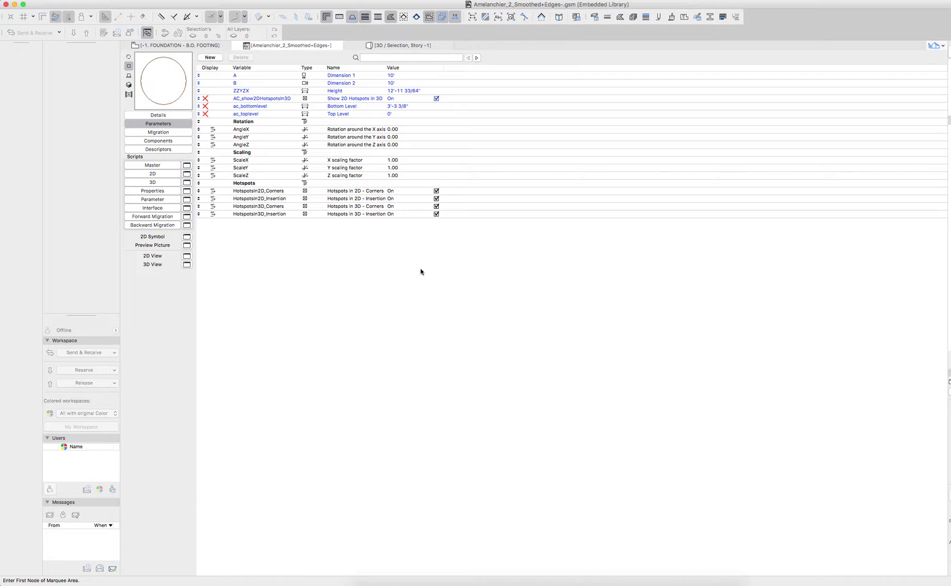
Close the tree's library part with its changes saved and check its new symbol on the floor plan
left_click(235, 45)
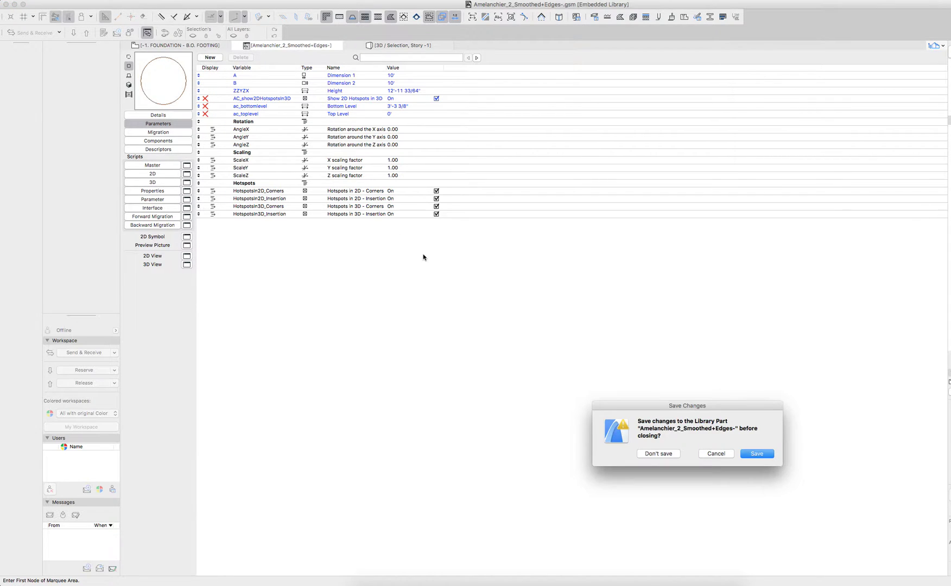
left_click(758, 454)
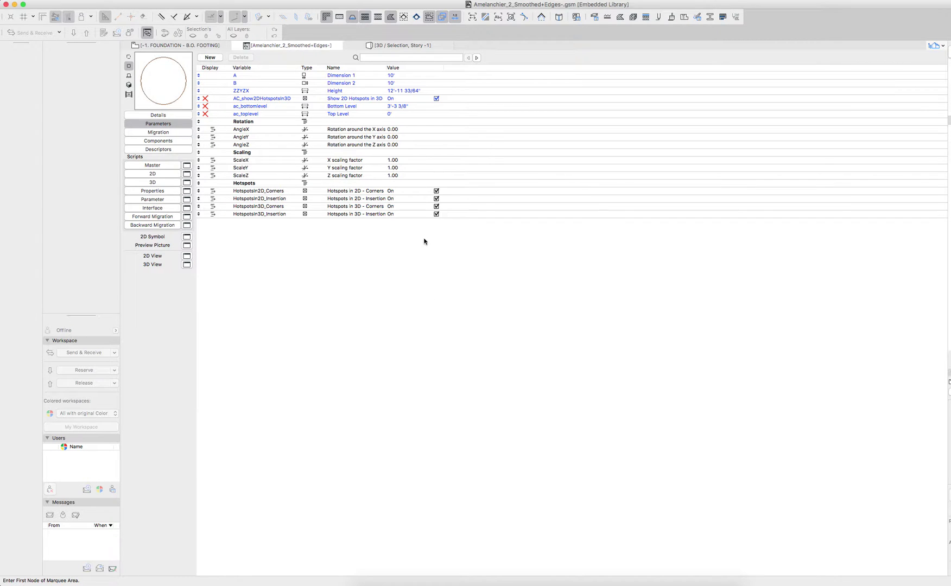
middle_click_drag(340, 303, 448, 149)
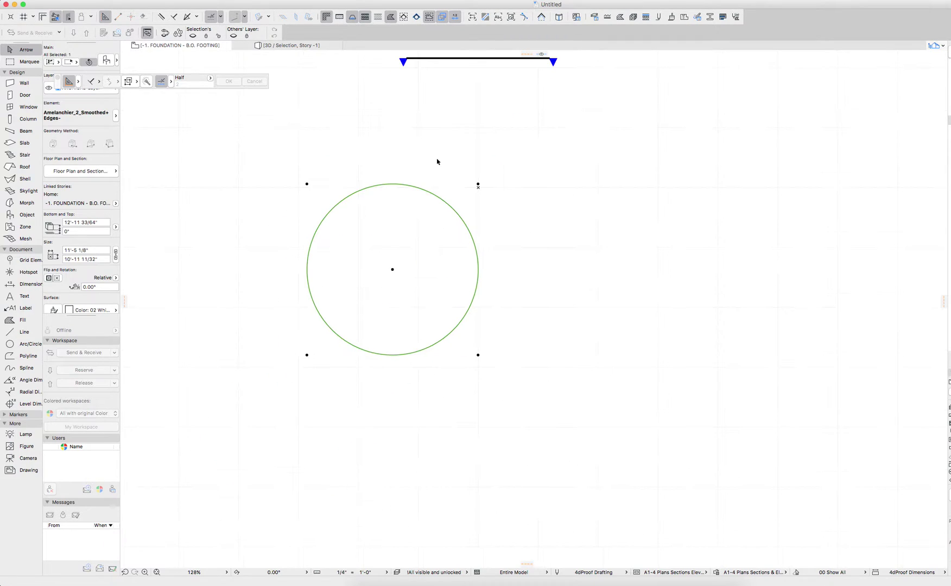
scroll(417, 266, "down", 3)
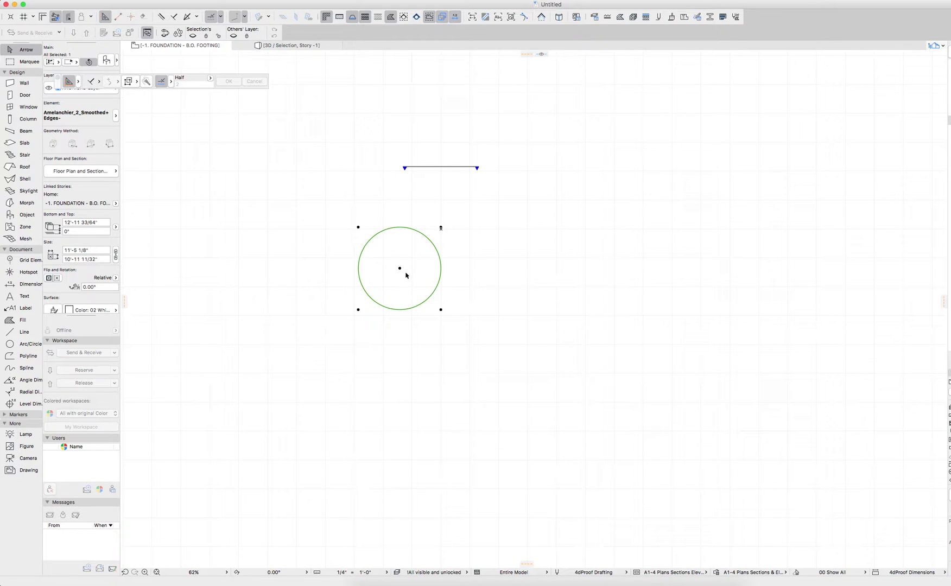
Display the tree in 3D, check it from another angle and select it
key("F5")
middle_click_drag(430, 273, 542, 264, "shift")
left_click(461, 292)
left_click(312, 204)
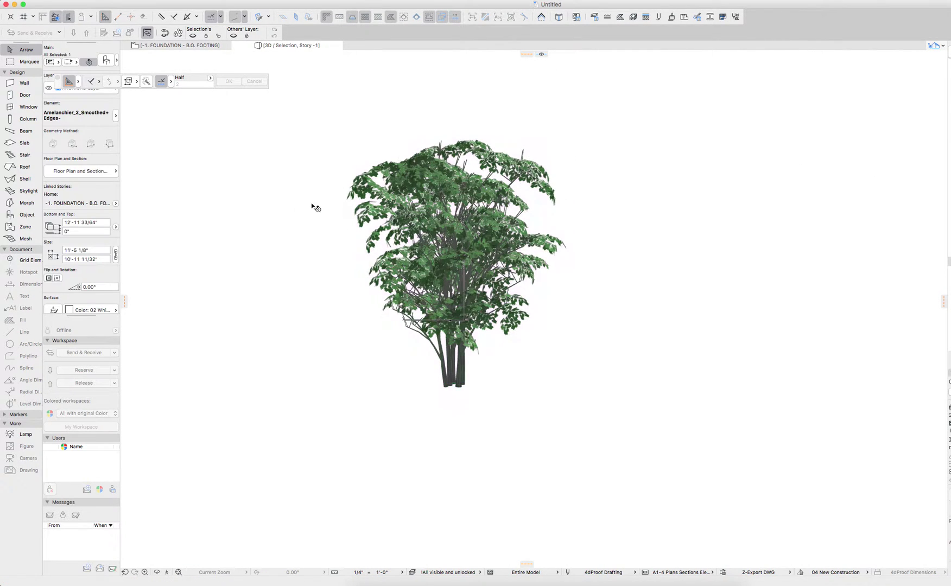
left_click(435, 224)
Start exporting the Amelanchier_2_Smoothed+Edges- object from the embedded library in the Library Manager
left_click(70, 1)
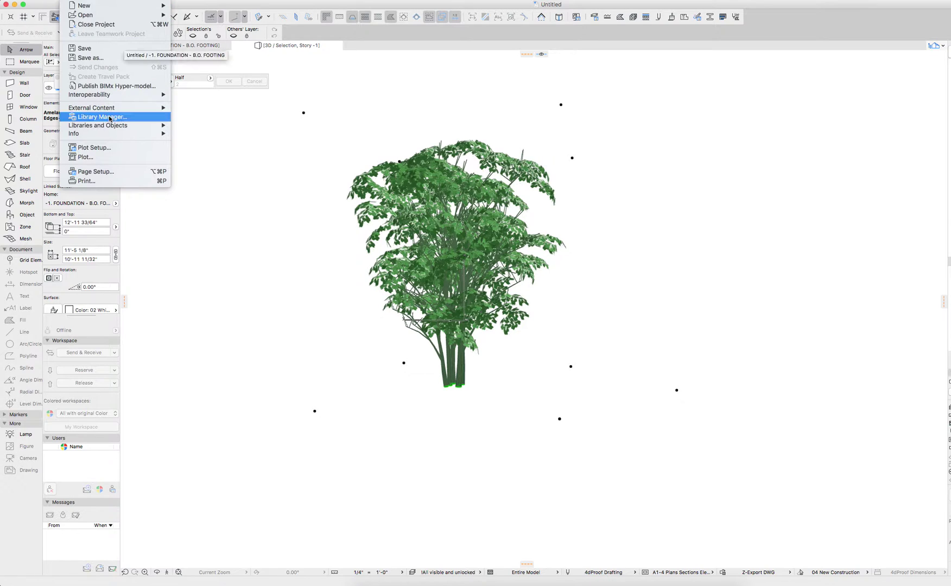
left_click(109, 117)
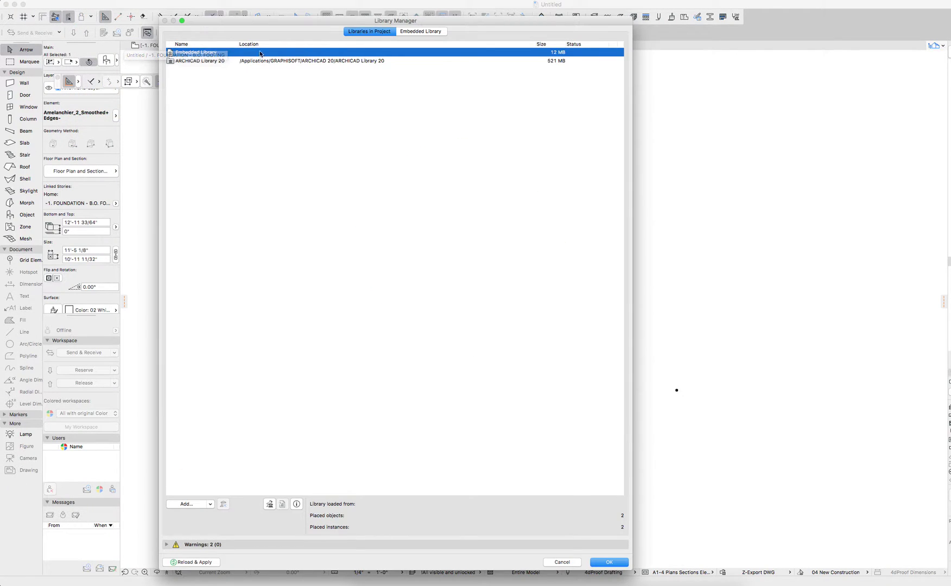
left_click(421, 31)
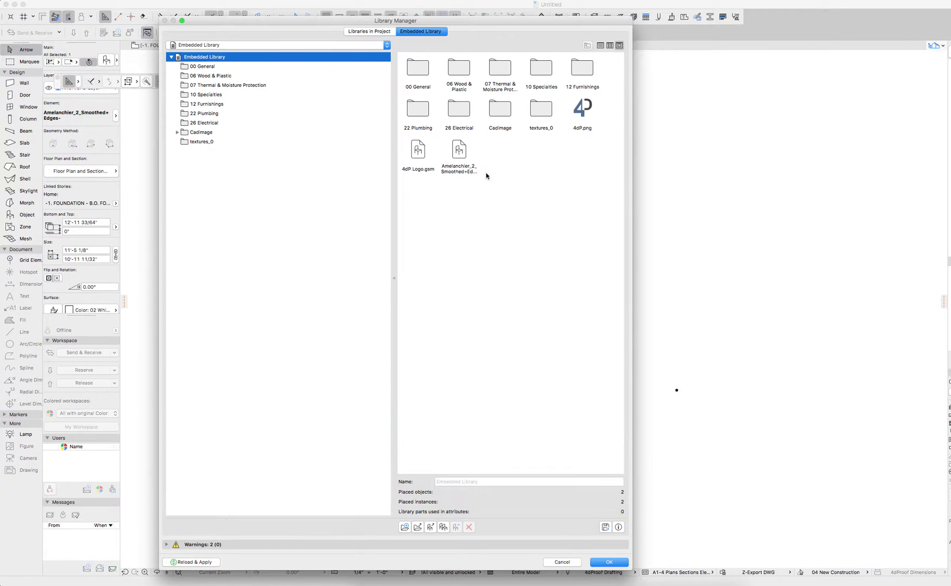
left_click(457, 157)
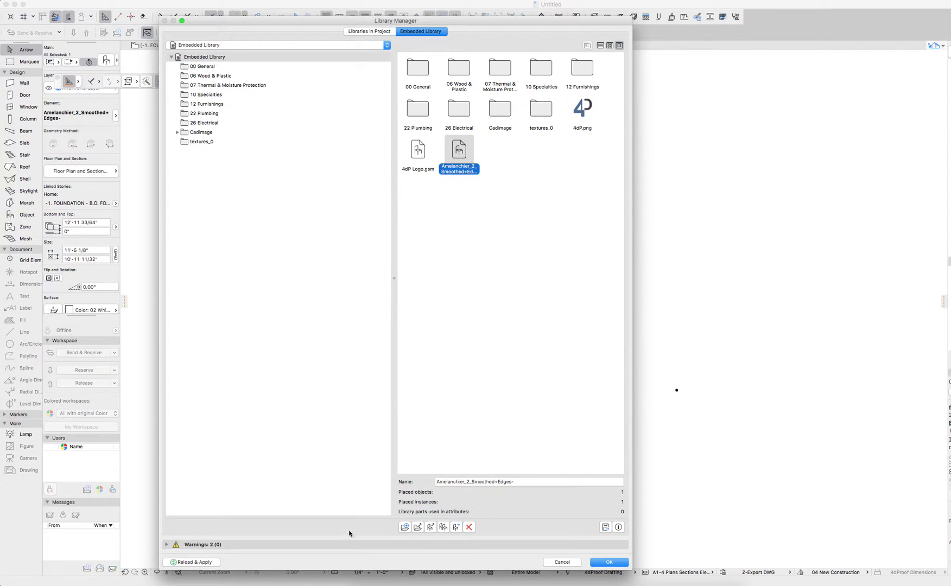
left_click(606, 527)
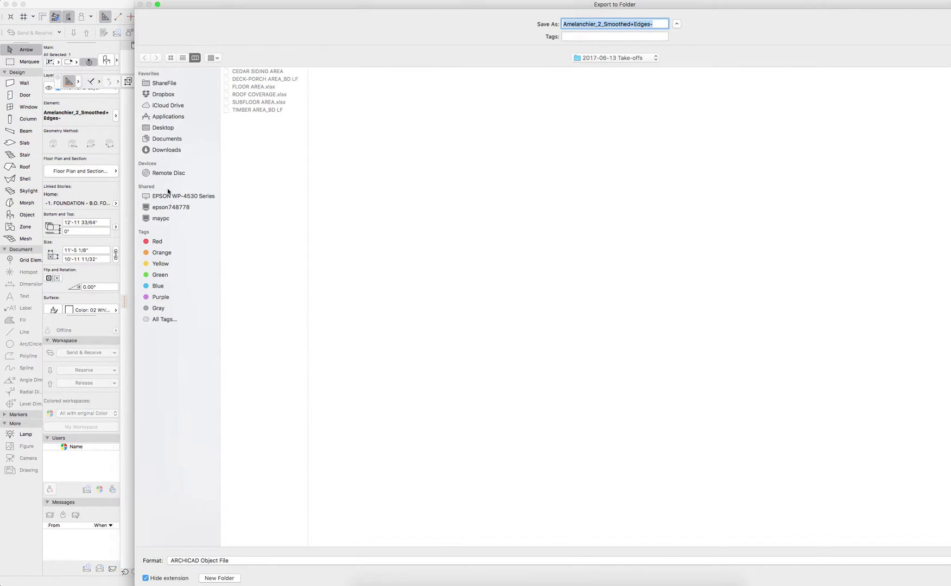
Save the exported tree object in the Downloads folder under a shortened name, close the Library Manager and deselect the tree
left_click(166, 150)
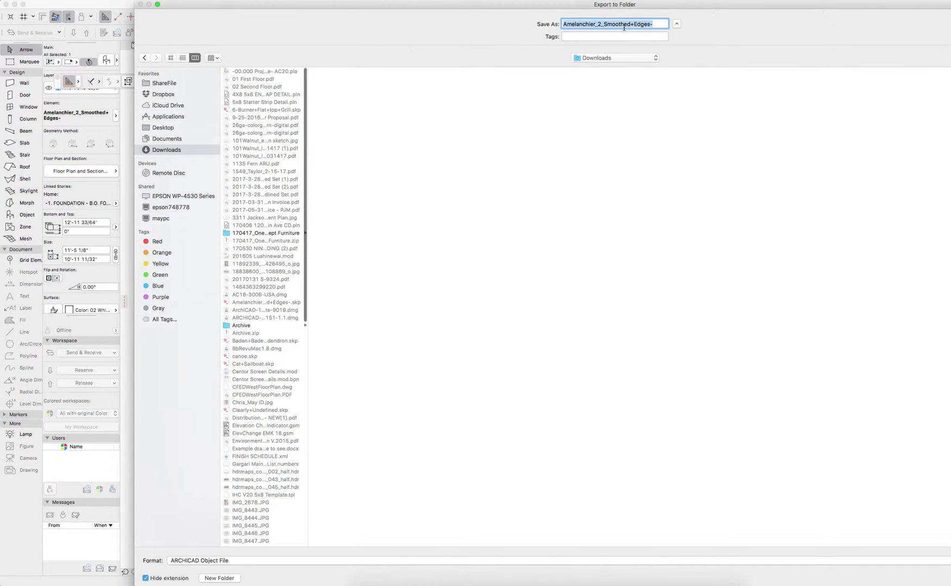
left_click(604, 24)
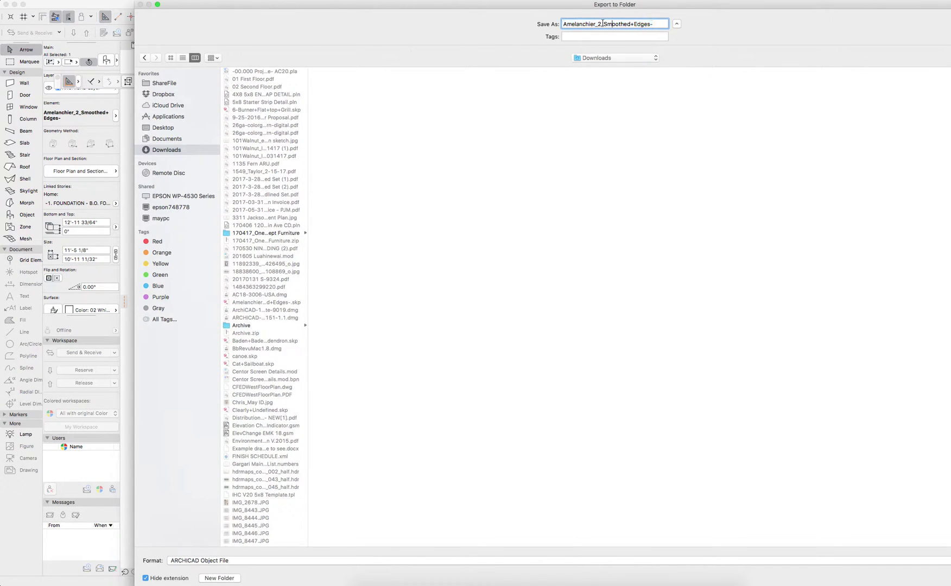
left_click_drag(595, 24, 783, 32)
key("BackSpace")
key("Return")
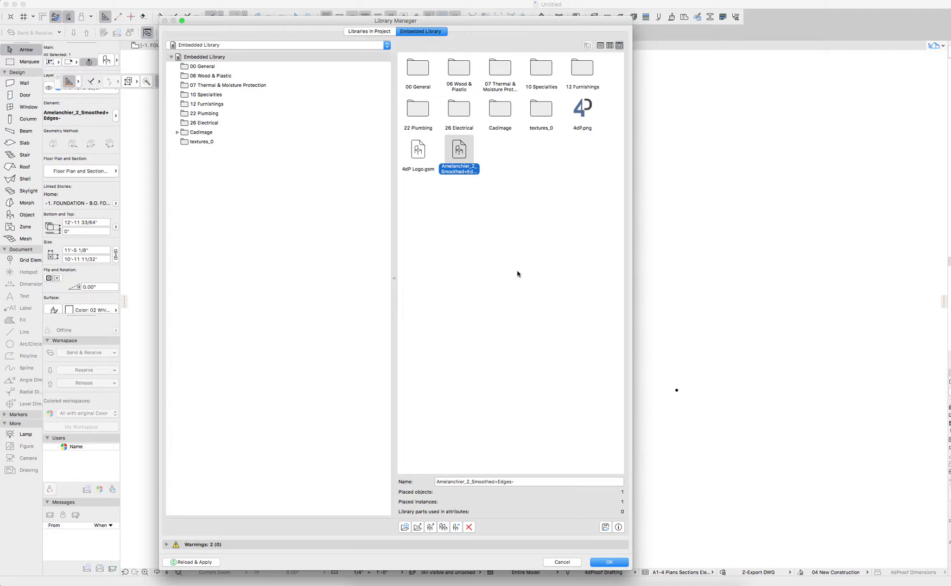
left_click(607, 563)
left_click(582, 452)
Switch to the other Untitled project and start adding an object to its embedded library in the Library Manager
key("super+Tab")
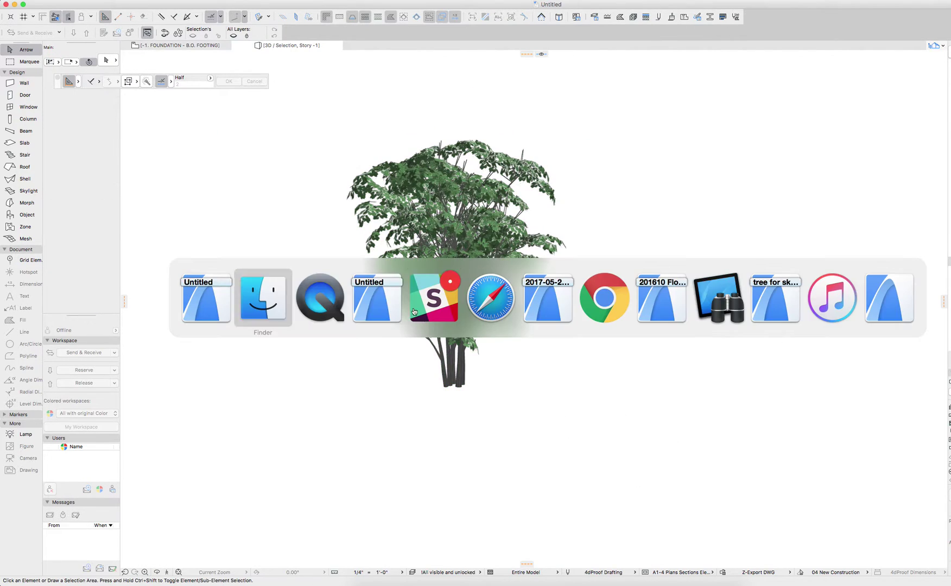
left_click(373, 304)
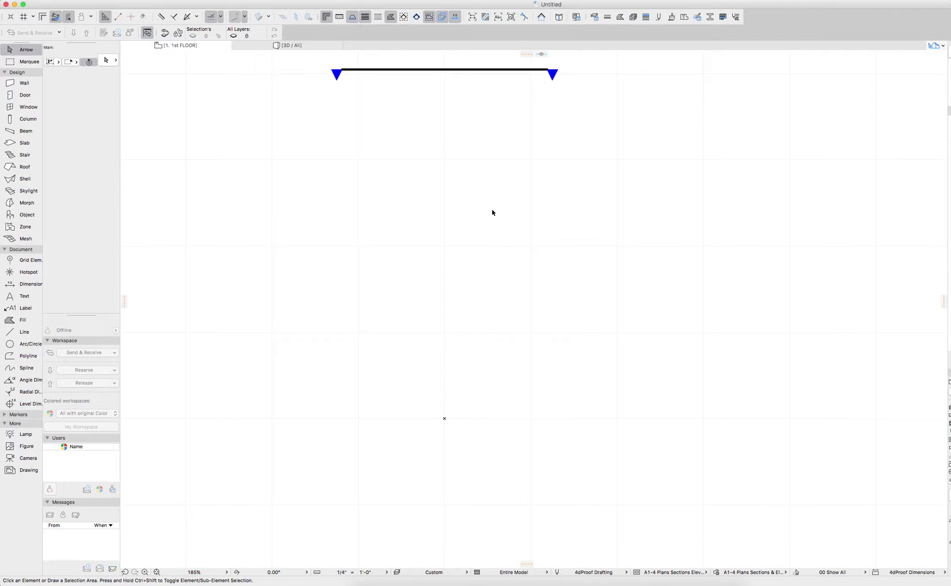
left_click(72, 1)
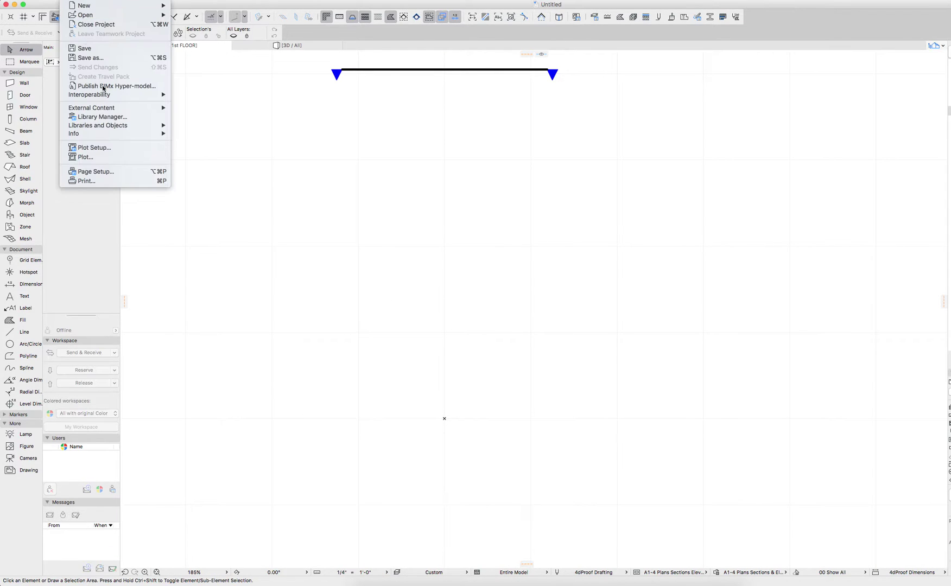
left_click(113, 115)
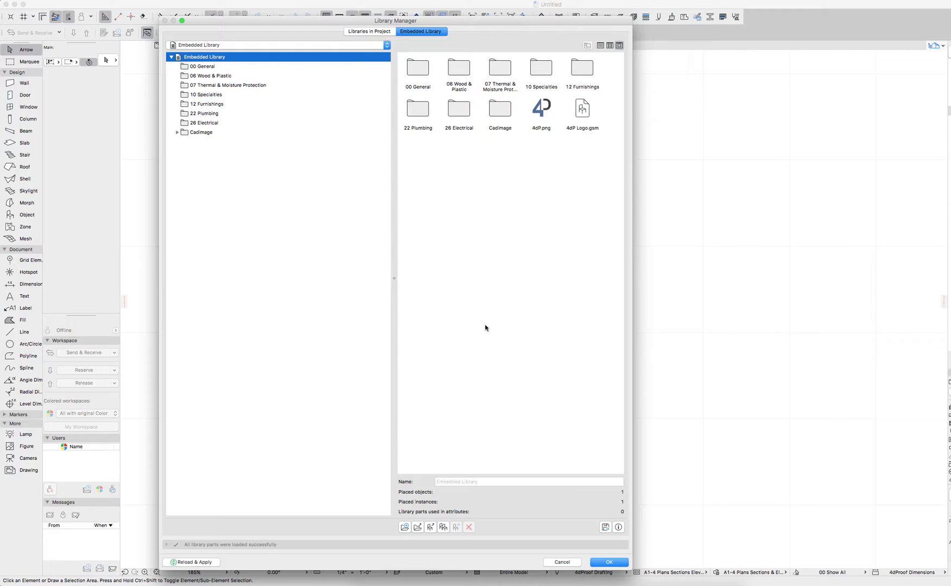
left_click(429, 527)
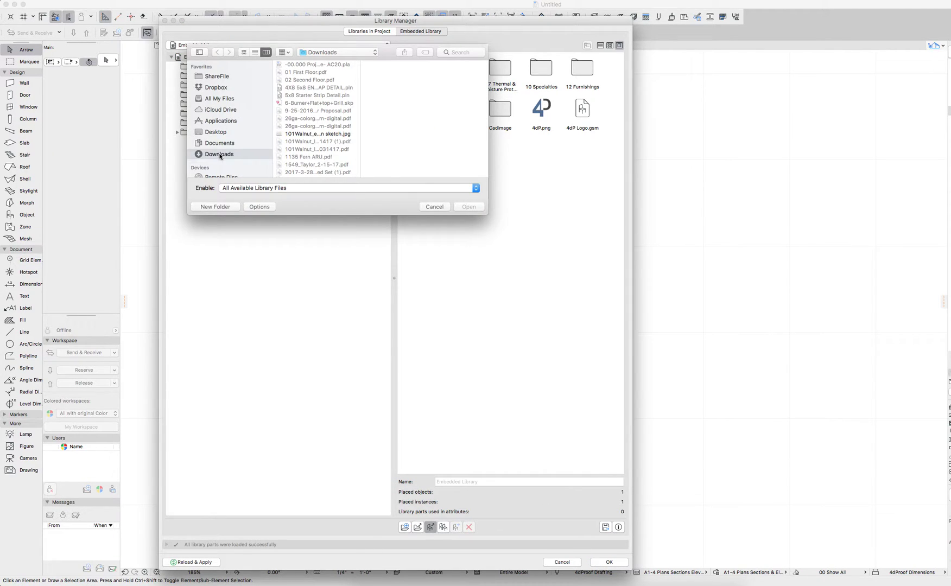
Look through the Downloads folder for the exported tree object, checking its file name in Finder
scroll(331, 122, "down", 2)
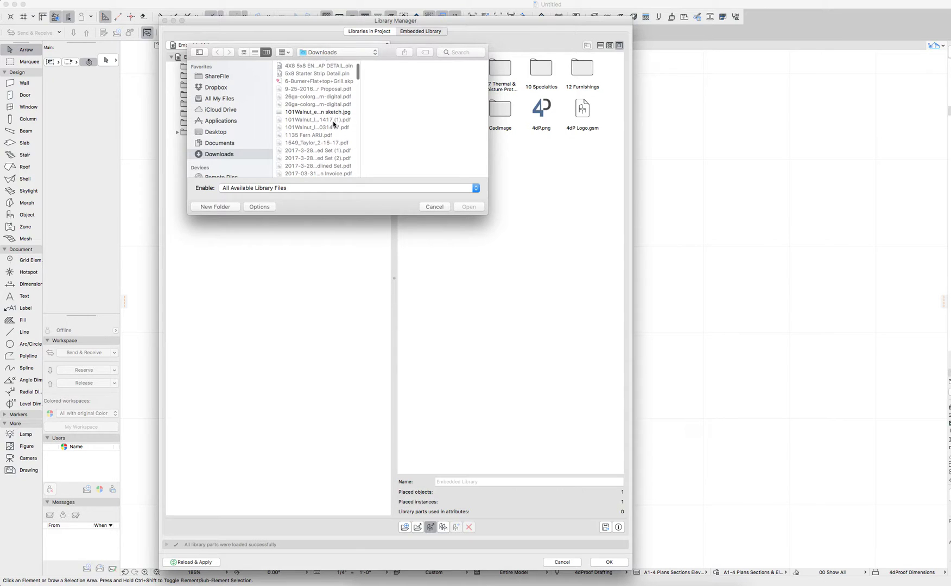
left_click_drag(361, 95, 450, 95)
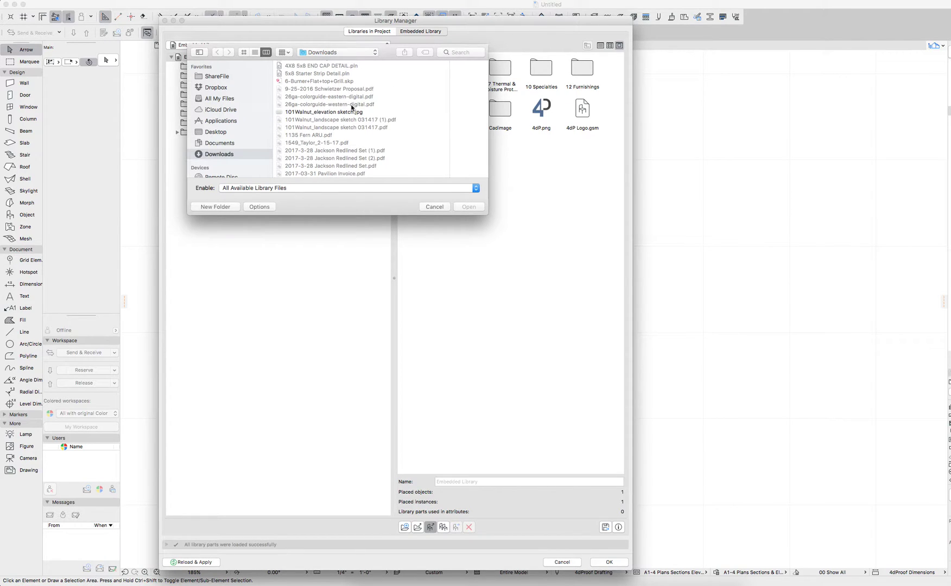
scroll(350, 107, "down", 10)
scroll(351, 107, "down", 1)
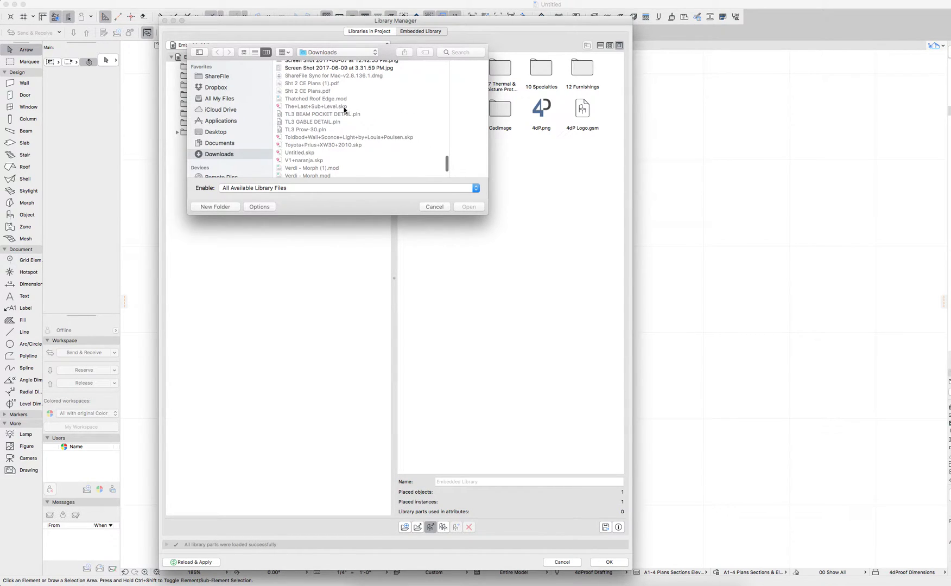
scroll(344, 110, "up", 5)
scroll(343, 111, "up", 5)
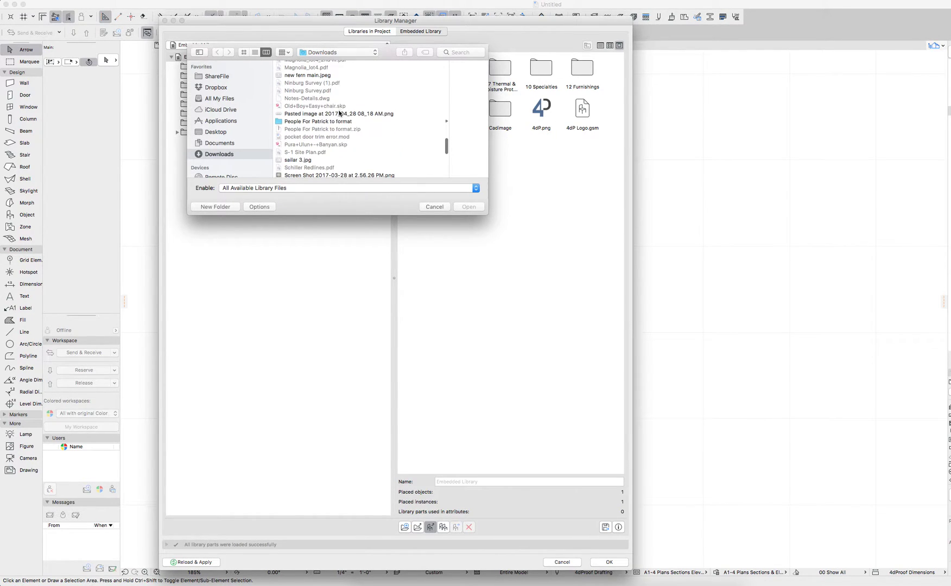
scroll(339, 113, "up", 2)
key("super+Tab")
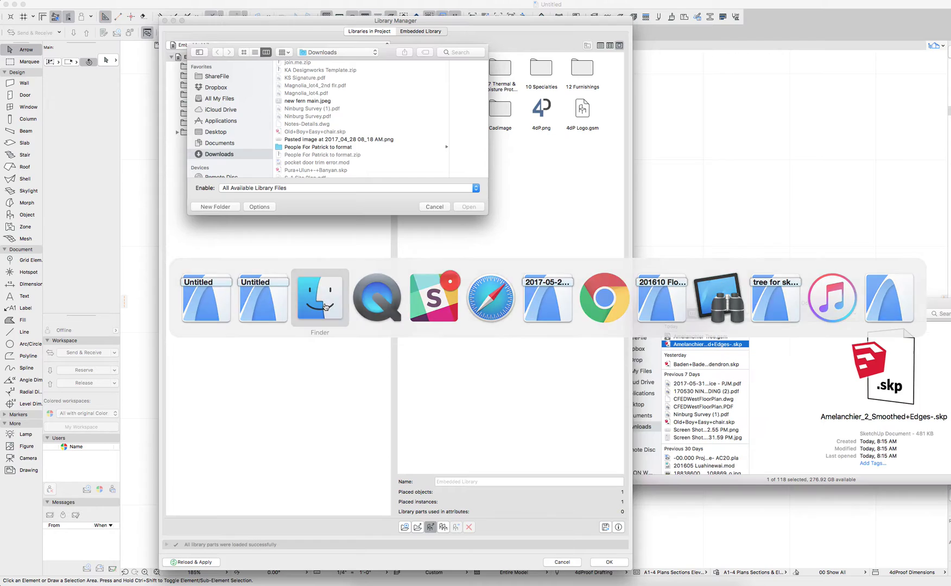
left_click(322, 301)
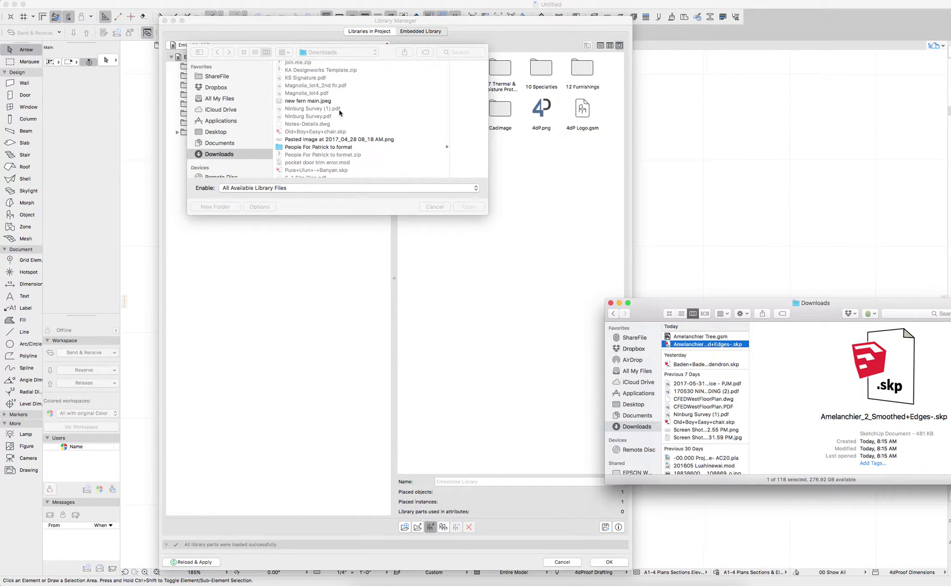
scroll(352, 120, "up", 15)
scroll(356, 121, "down", 10)
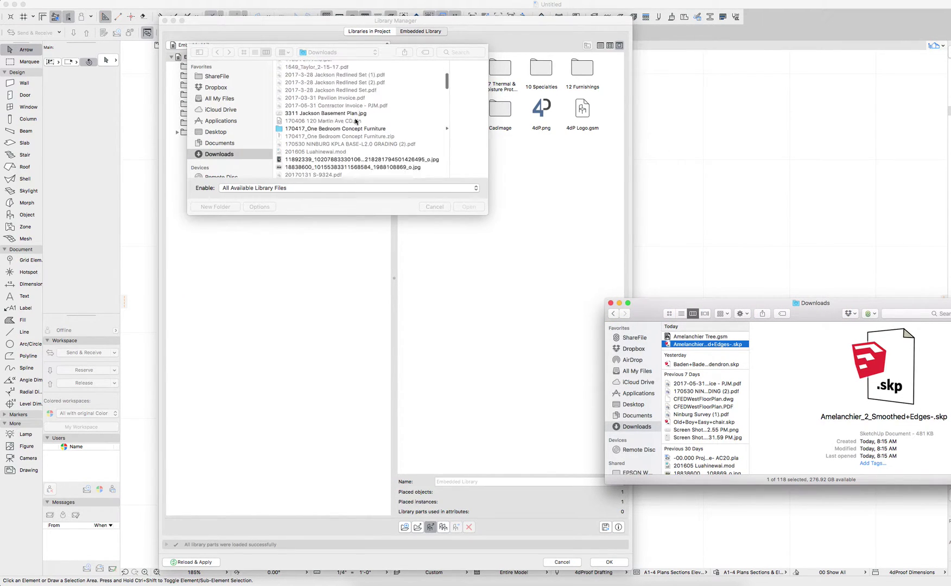
Add Amelanchier Tree.gsm from Downloads to the embedded library and apply the Library Manager changes
left_click(412, 161)
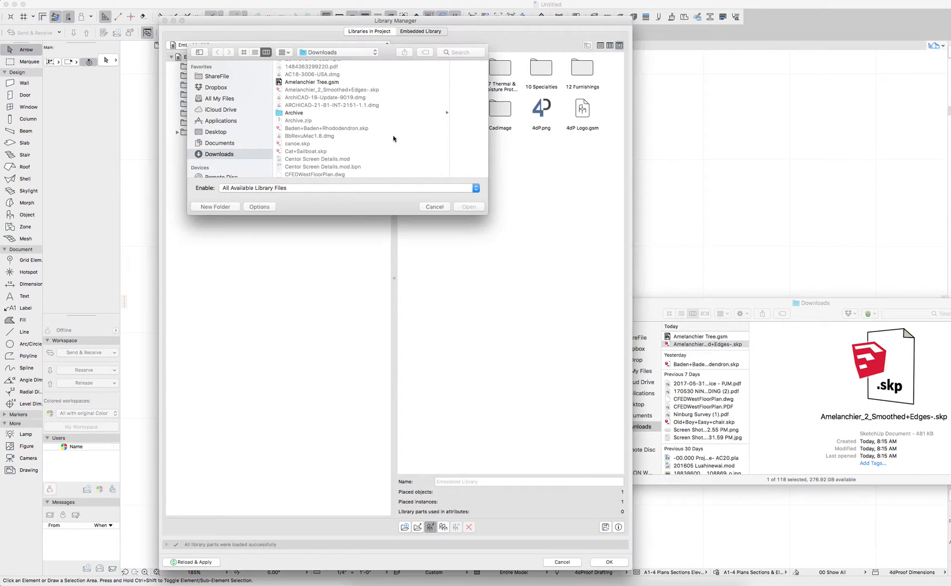
left_click(332, 84)
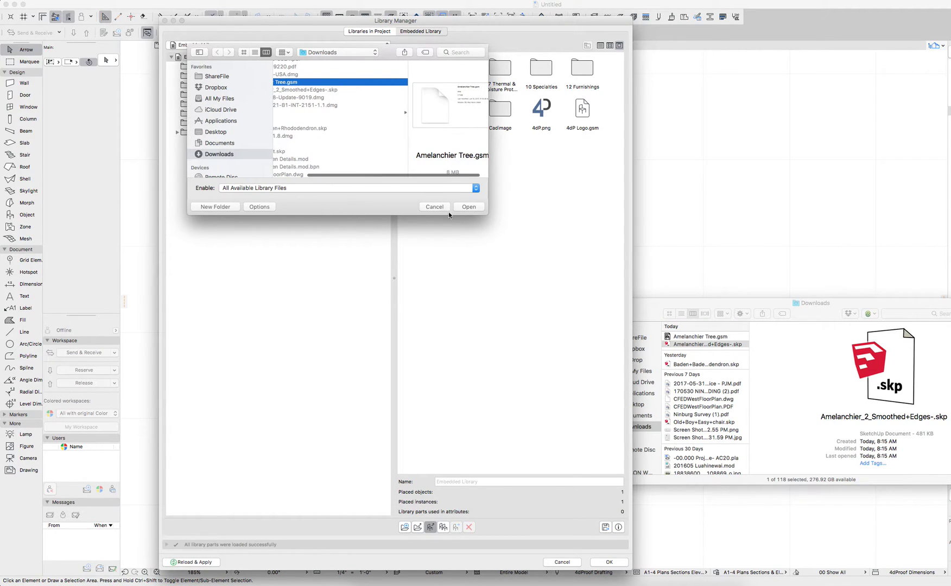
left_click(469, 207)
left_click(615, 564)
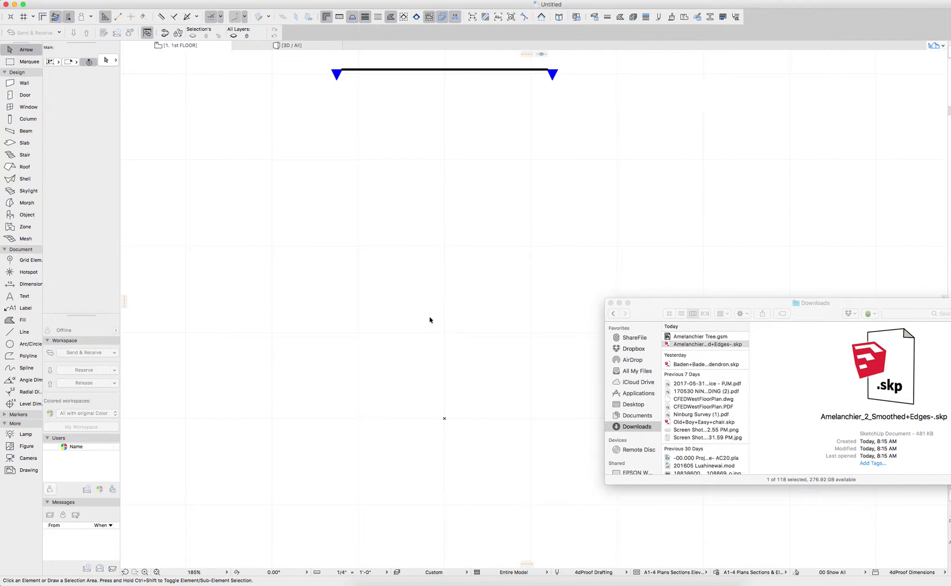
Set Amelanchier Tree from the embedded library as the default for the Object tool
key("o")
key("super+t")
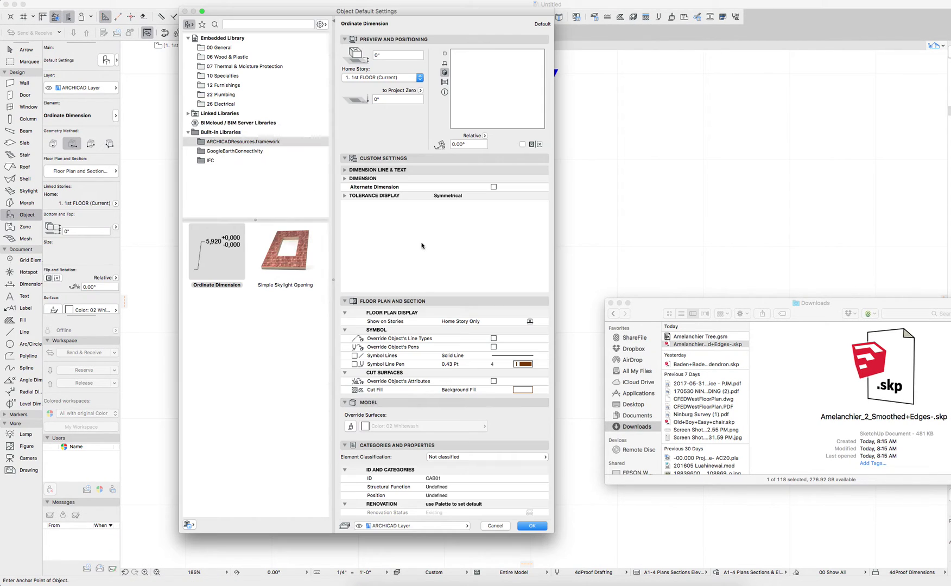
left_click(222, 38)
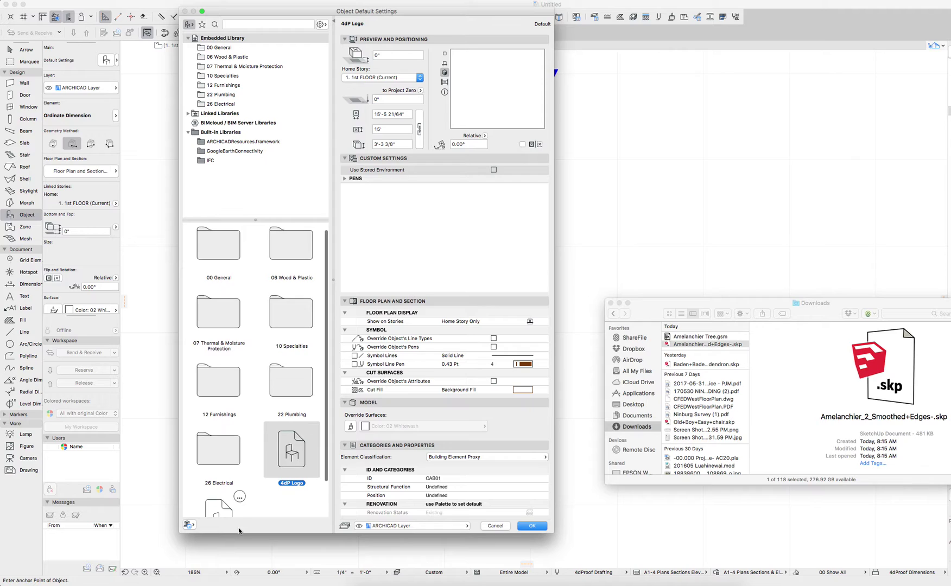
scroll(228, 498, "down", 3)
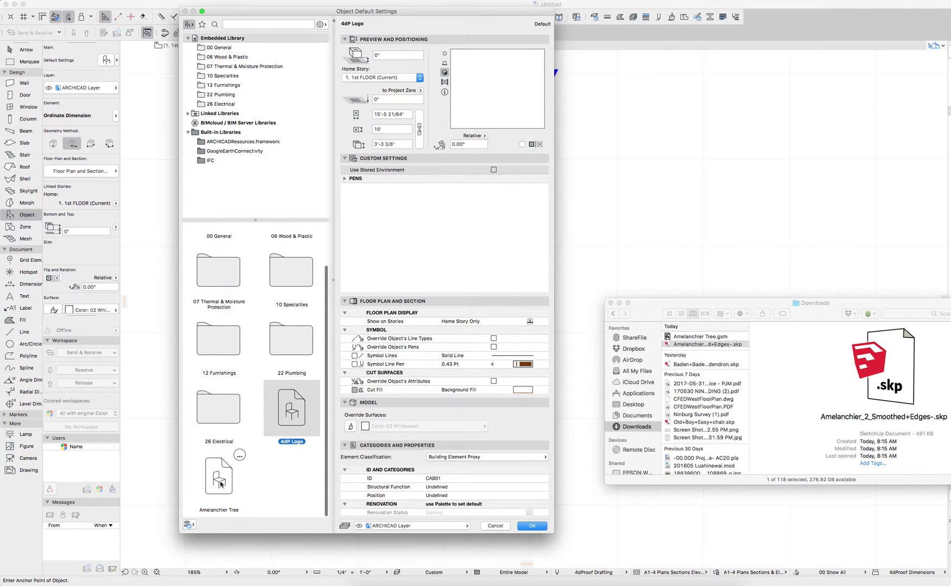
left_click(219, 486)
left_click(532, 526)
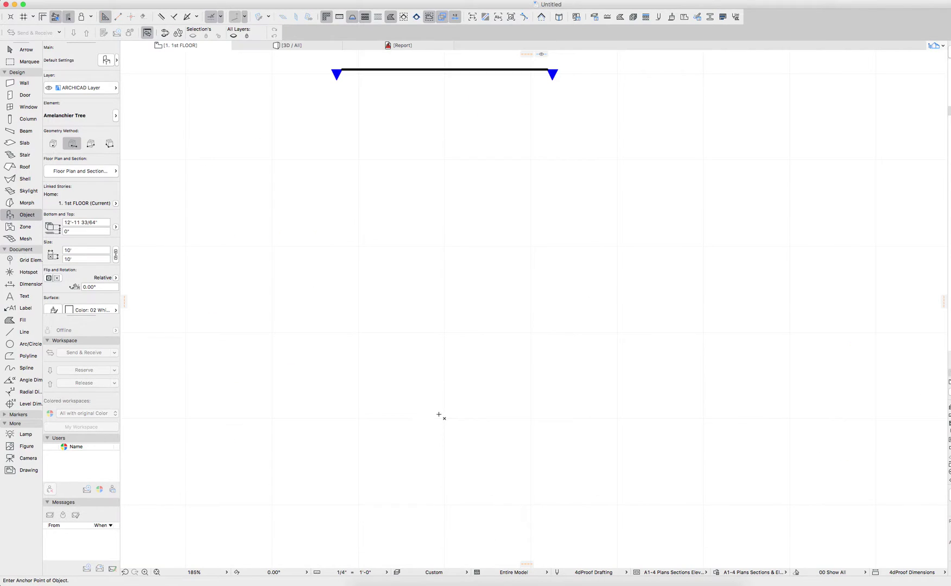
Place the Amelanchier Tree on the 1st floor plan with its corner at the project origin and select it
left_click(444, 418)
left_click(489, 419)
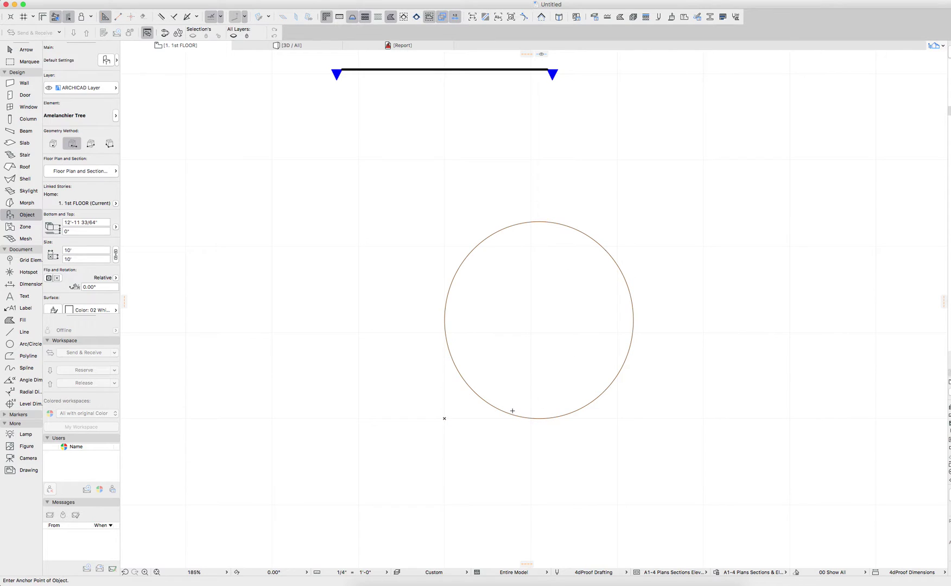
key("w")
left_click_drag(667, 490, 451, 302)
left_click(452, 305)
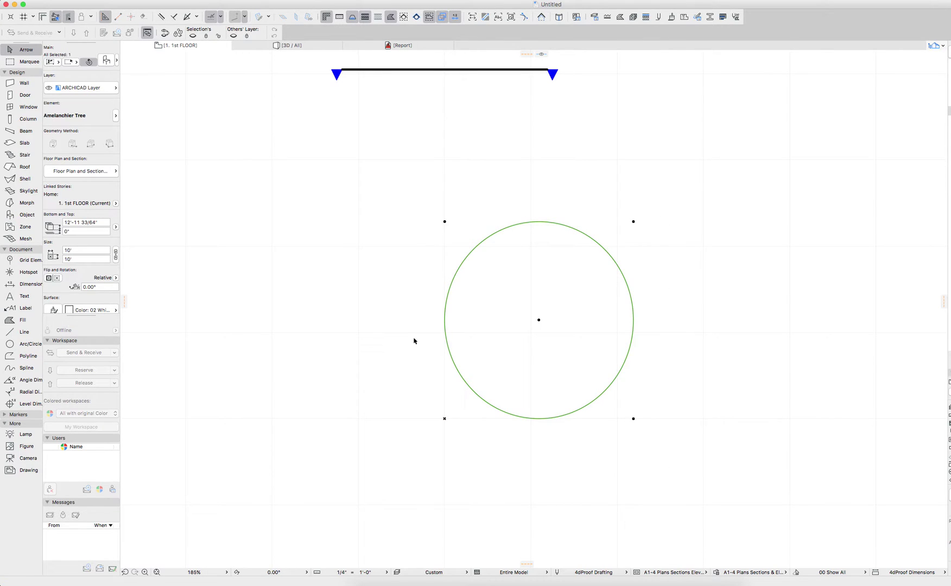
Display the placed tree in 3D, examine its leaf and trunk surfaces from another angle and select it
key("F5")
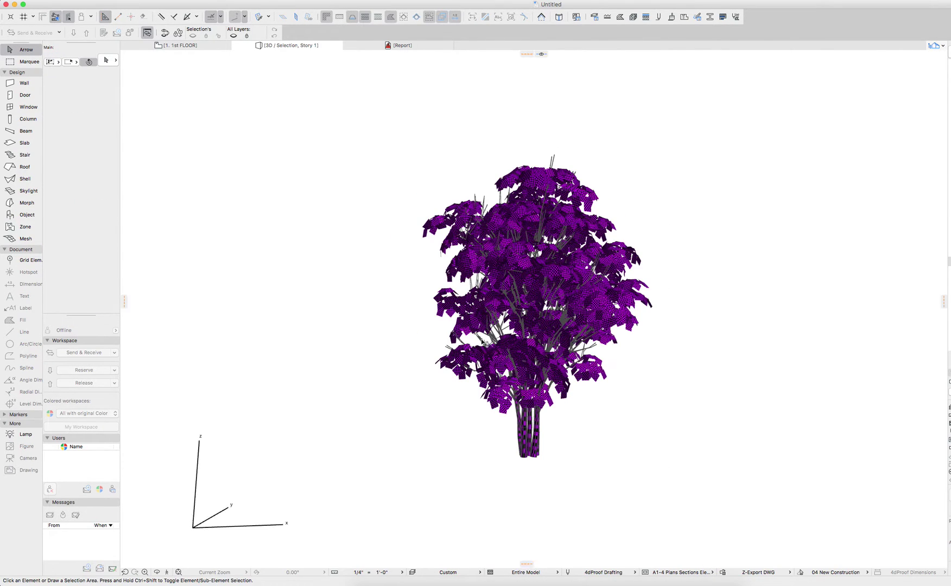
middle_click_drag(563, 333, 457, 296, "shift")
scroll(599, 342, "down", 3)
scroll(452, 296, "up", 6)
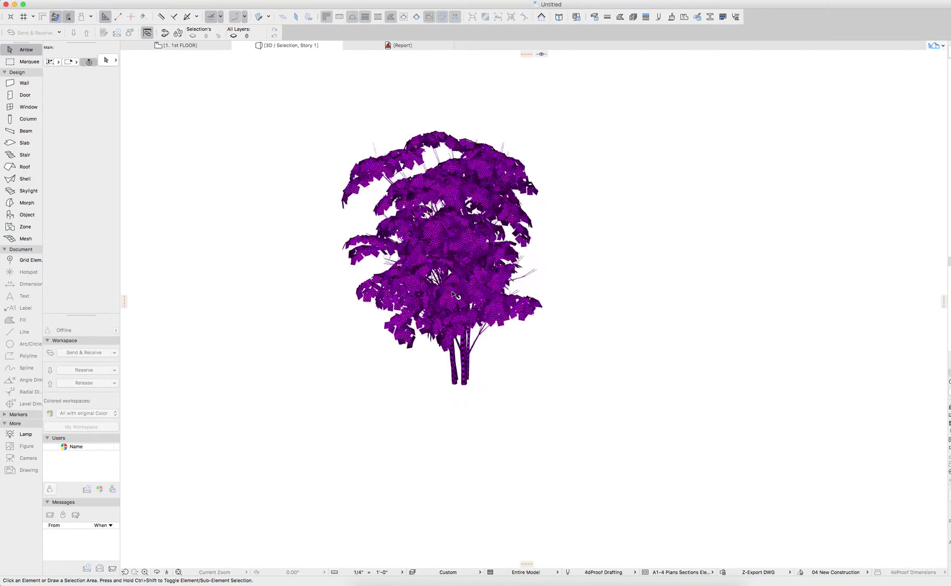
left_click(484, 286)
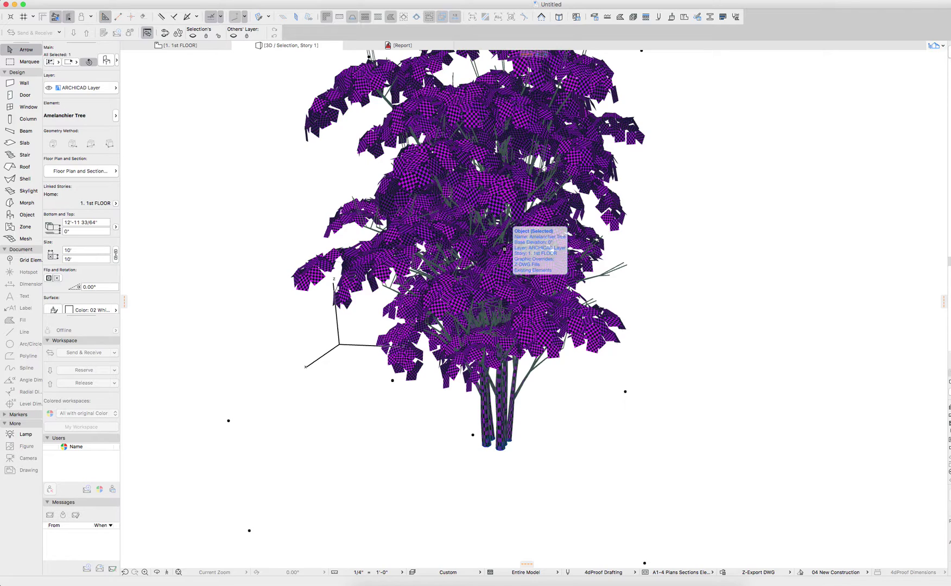
Open the tree's library part and examine the material assigned to each polygon in its 3D script
key("super+shift+o")
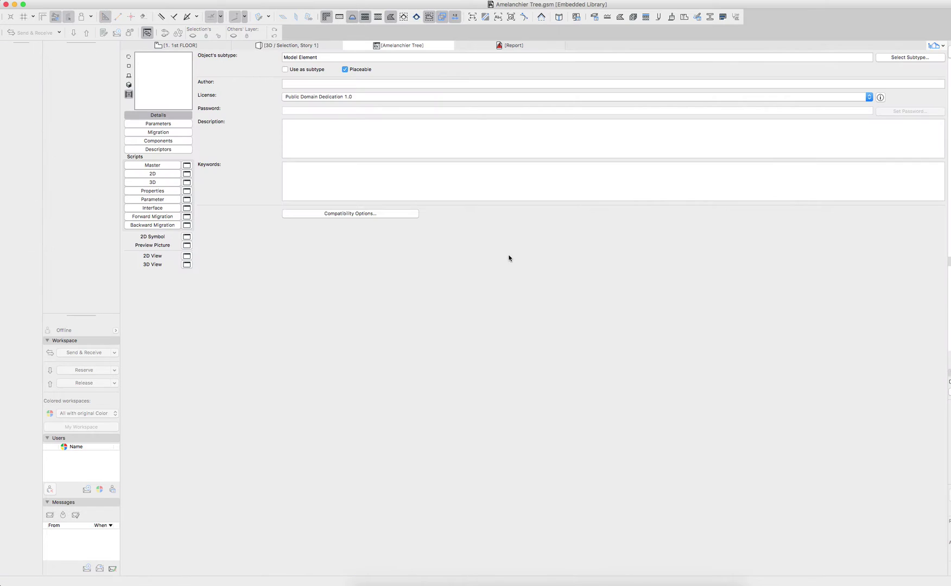
left_click(162, 183)
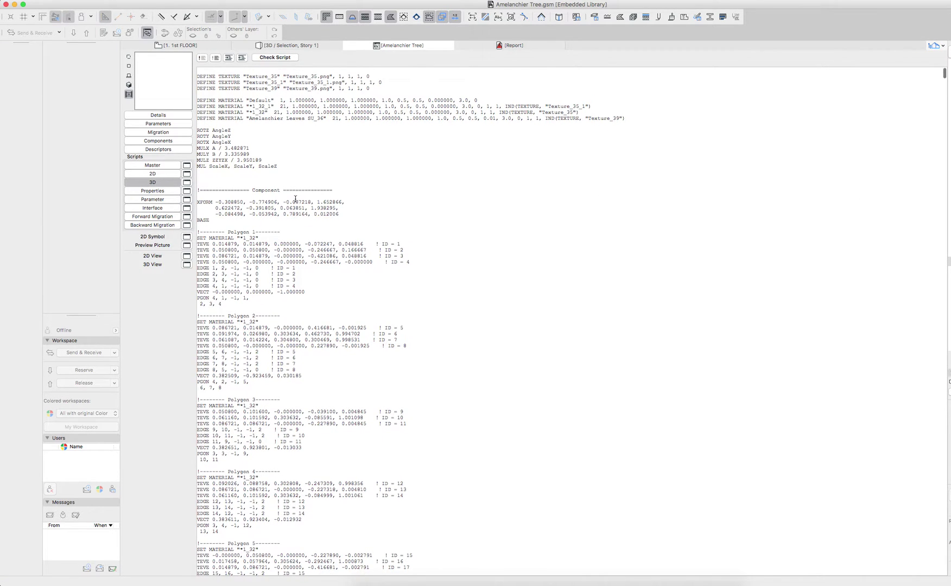
scroll(291, 139, "down", 10)
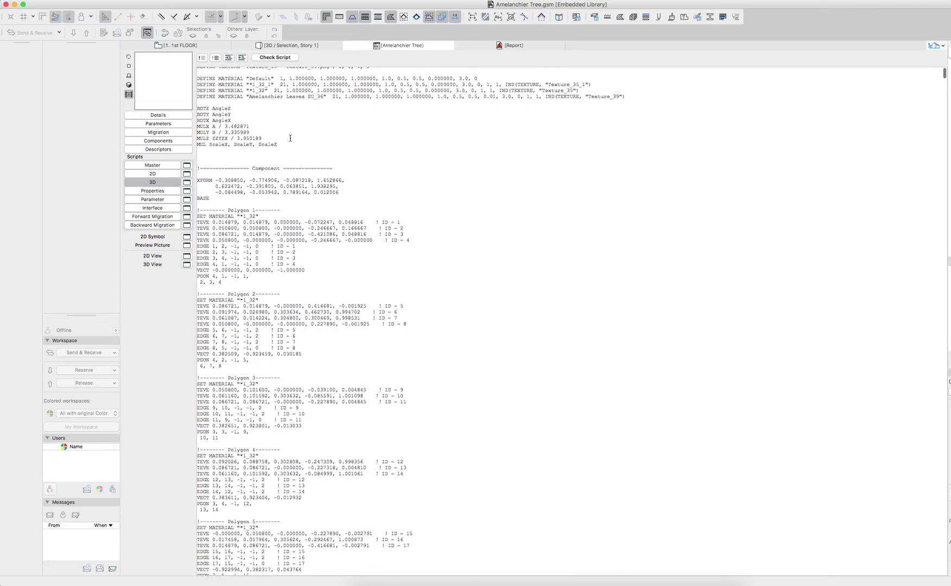
scroll(270, 223, "down", 20)
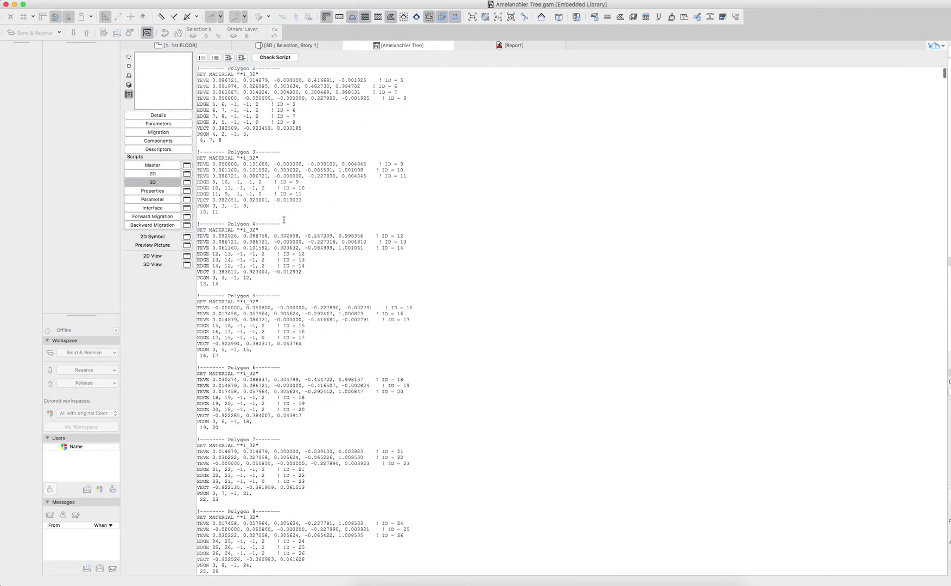
scroll(282, 222, "down", 10)
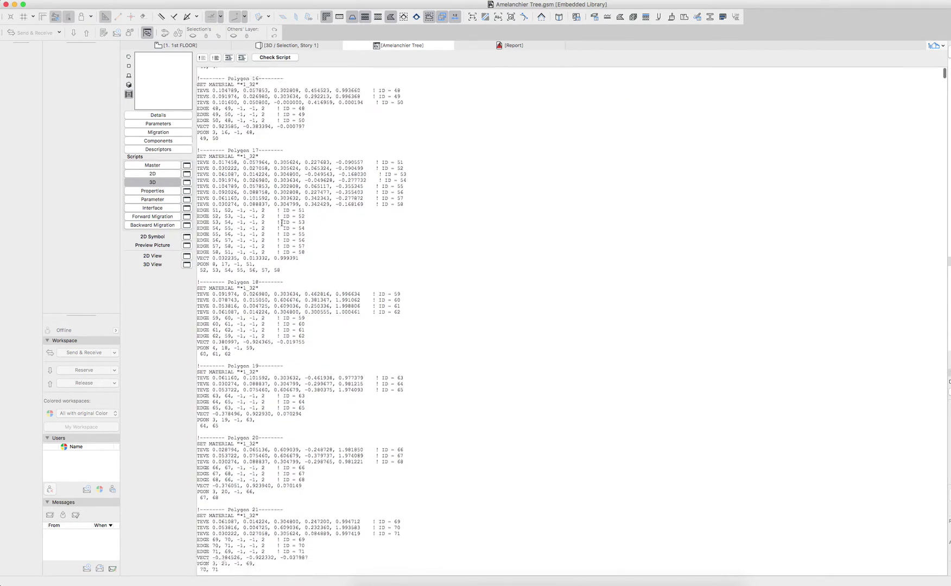
scroll(281, 225, "down", 20)
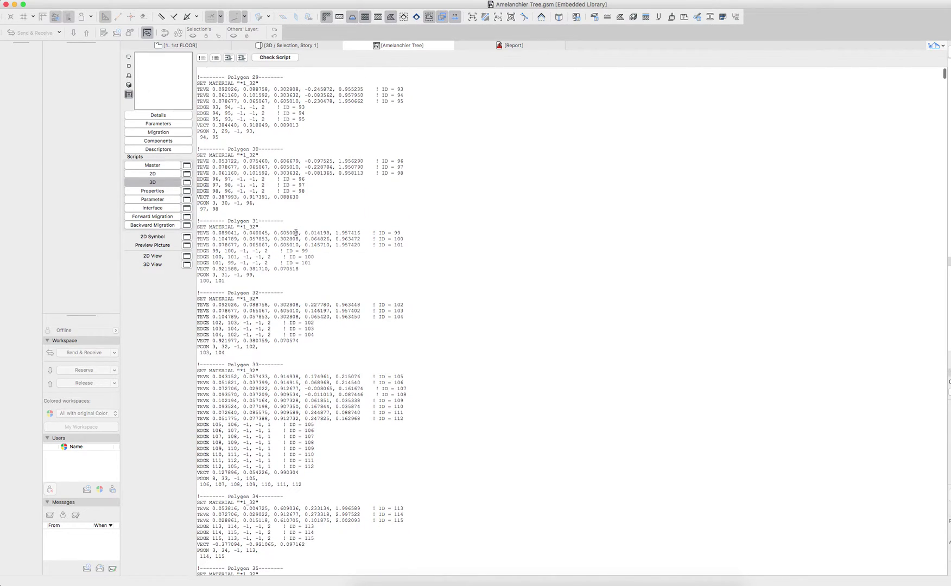
scroll(240, 344, "down", 2)
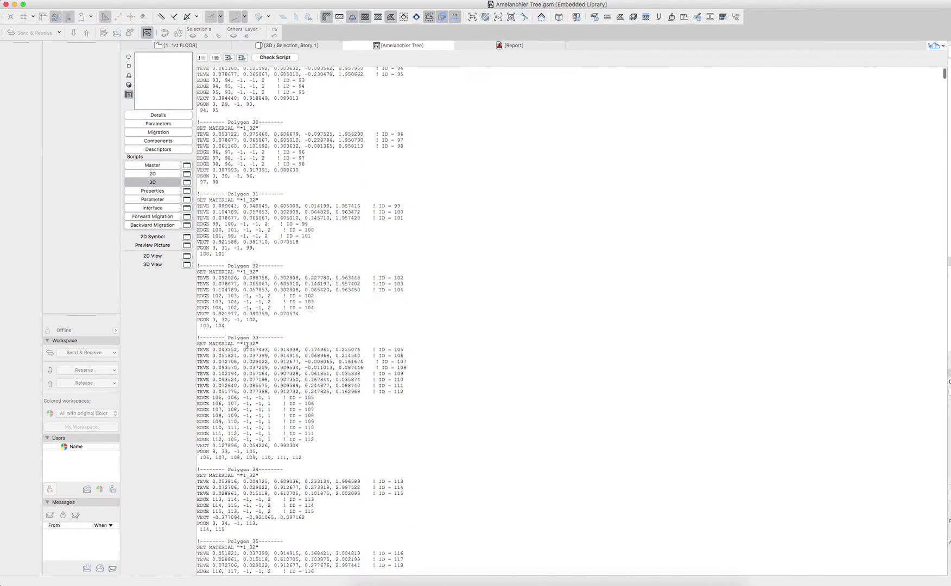
scroll(261, 350, "down", 9)
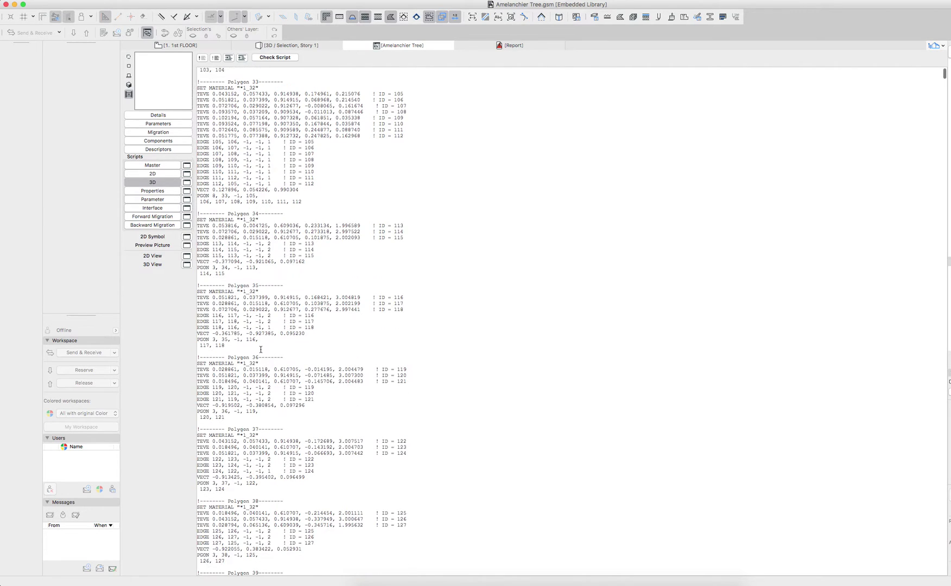
scroll(259, 322, "down", 7)
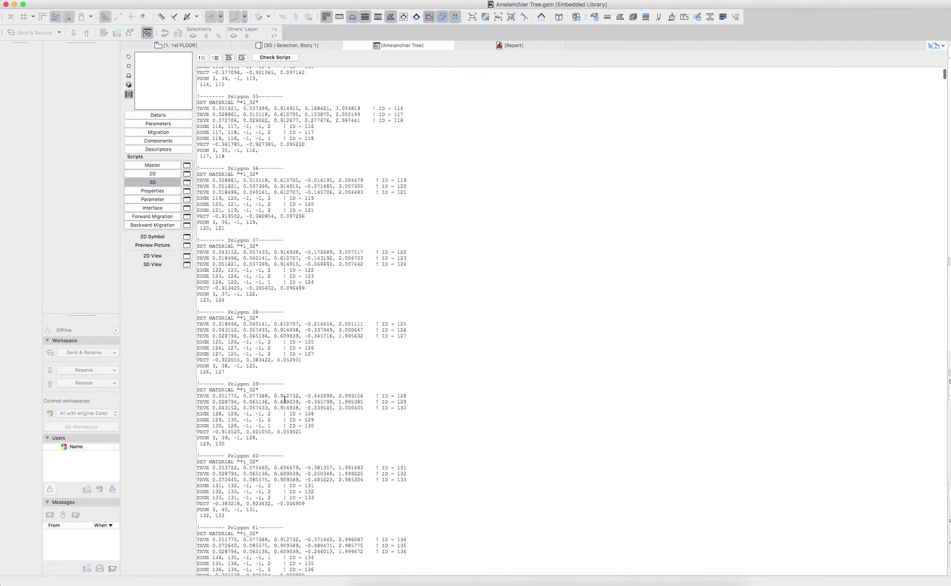
scroll(260, 390, "down", 6)
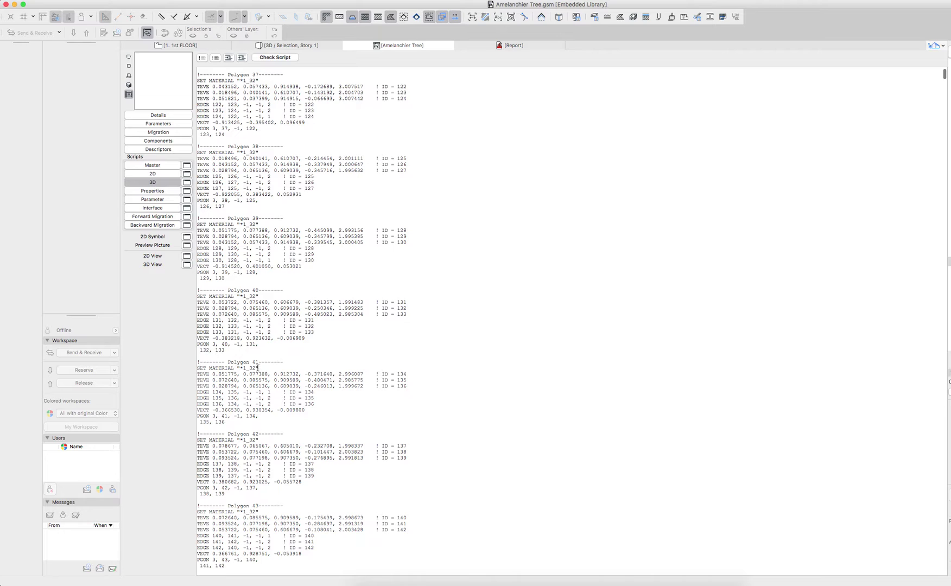
left_click_drag(254, 368, 241, 367)
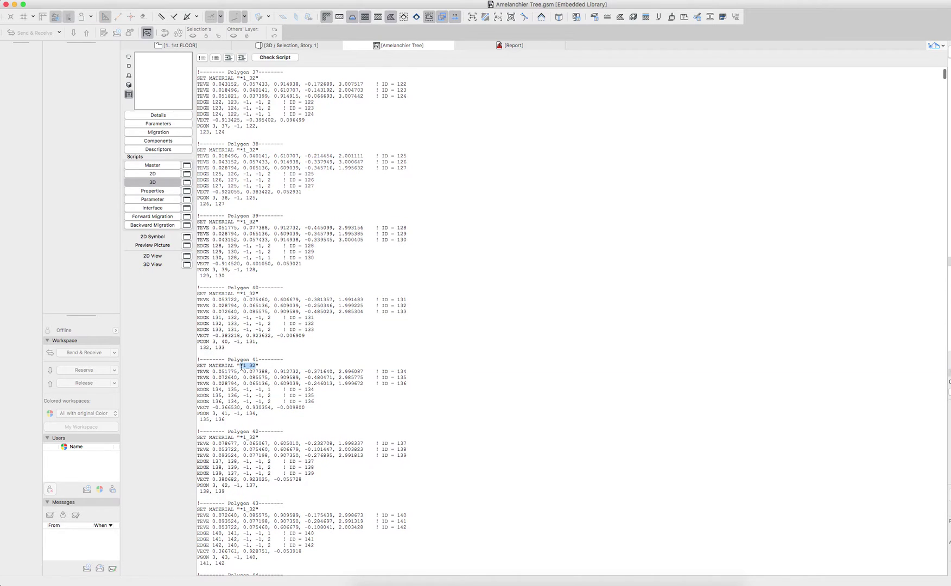
Examine the material names of the tree's polygons in its 3D script and check its parameters for surface settings
scroll(265, 399, "down", 15)
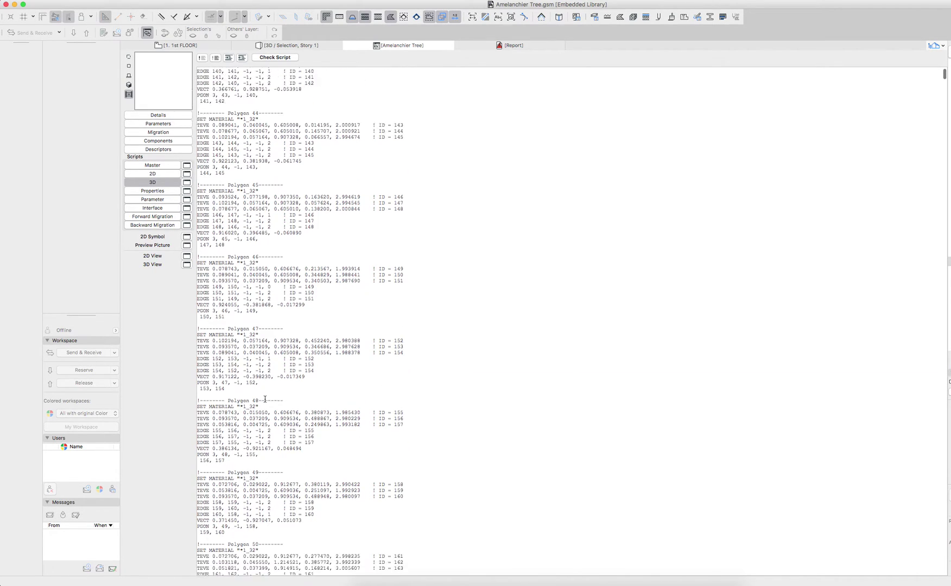
scroll(265, 400, "down", 20)
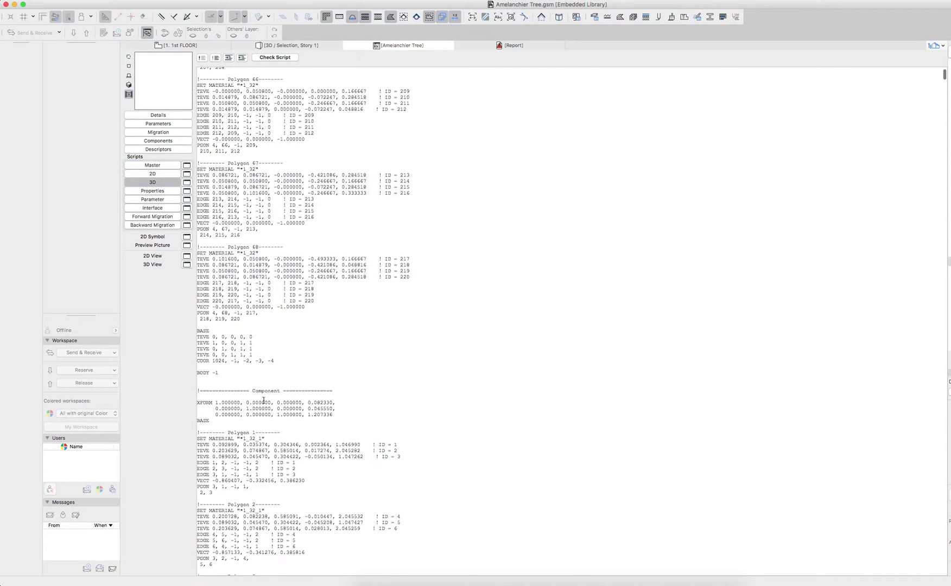
scroll(264, 401, "down", 2)
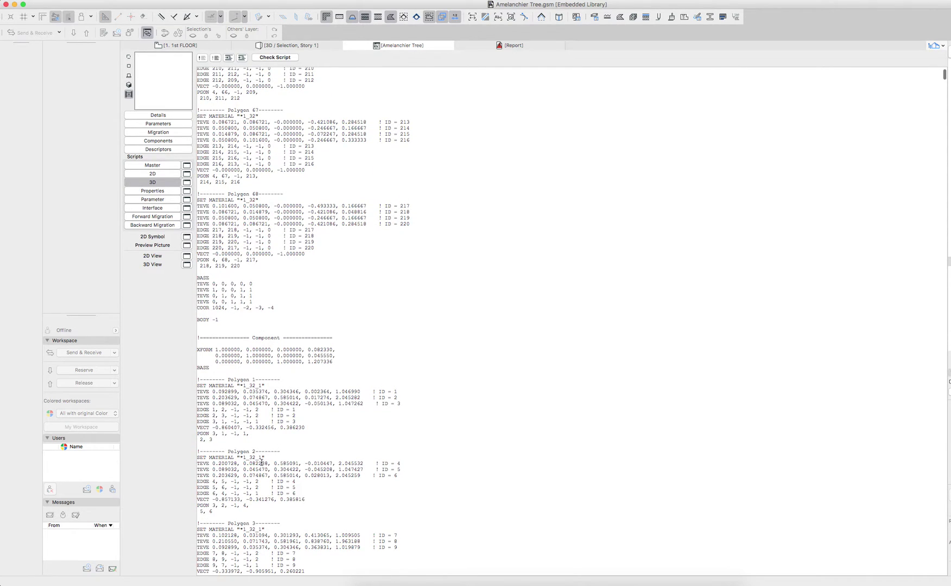
scroll(265, 457, "down", 2)
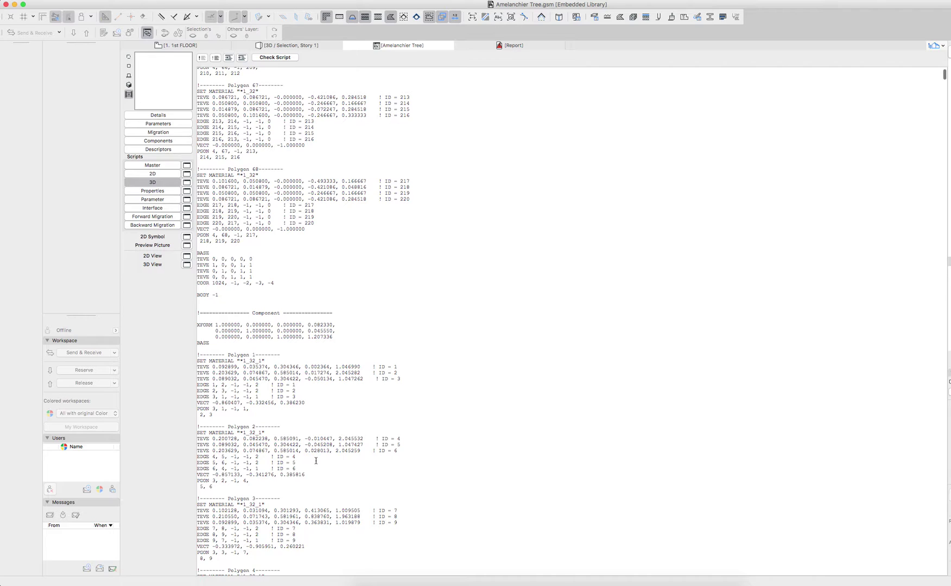
left_click_drag(264, 356, 238, 355)
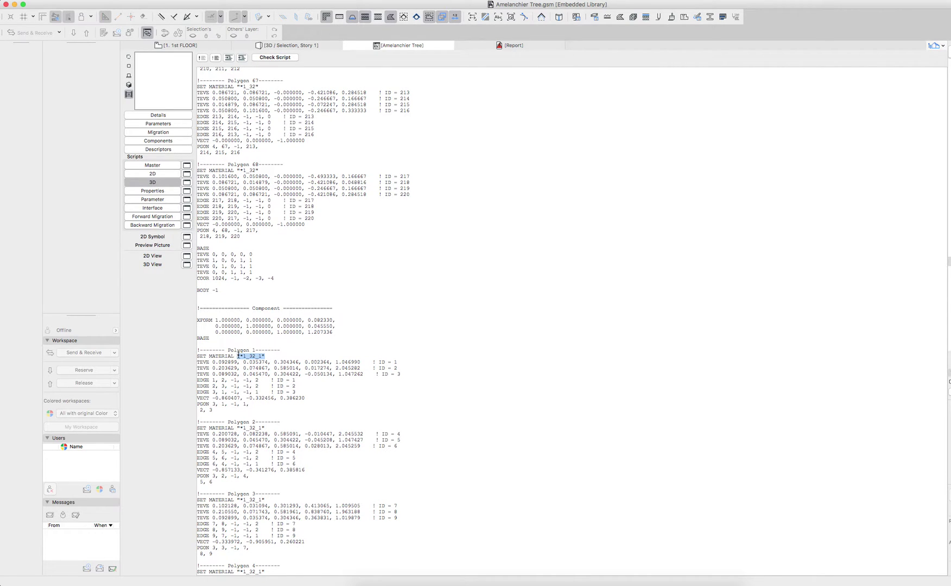
left_click(165, 125)
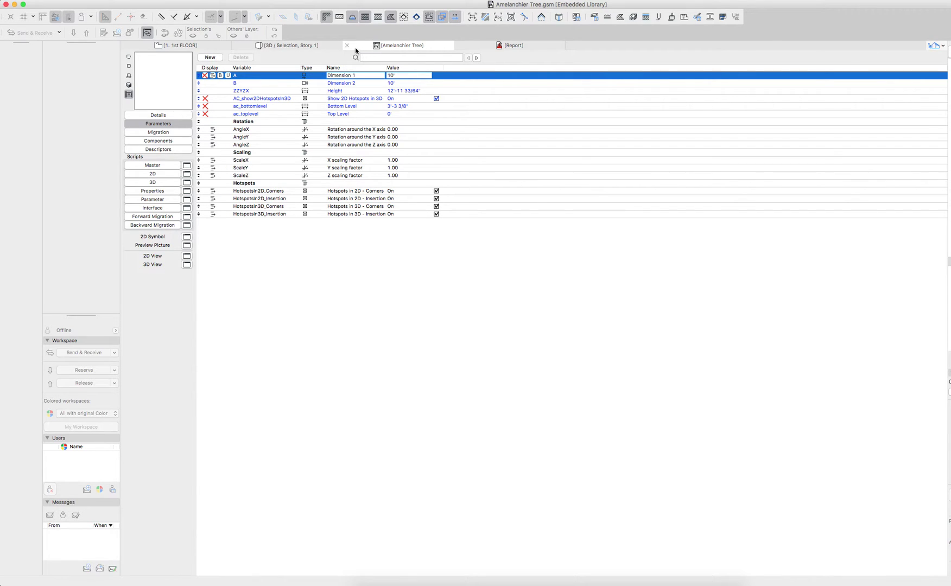
Switch to the original Untitled project and examine the imported tree's leaf and trunk textures in 3D from several angles
key("super+Tab")
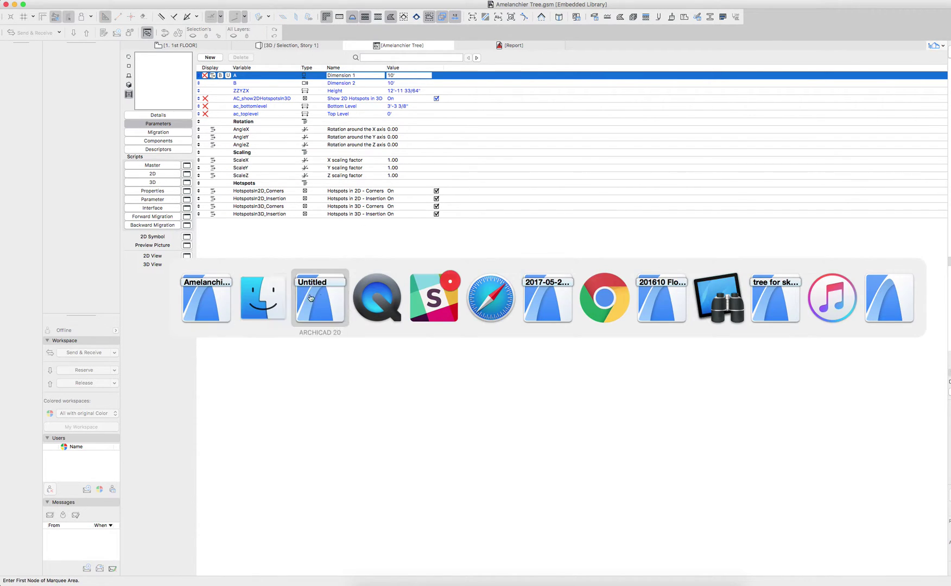
left_click(311, 297)
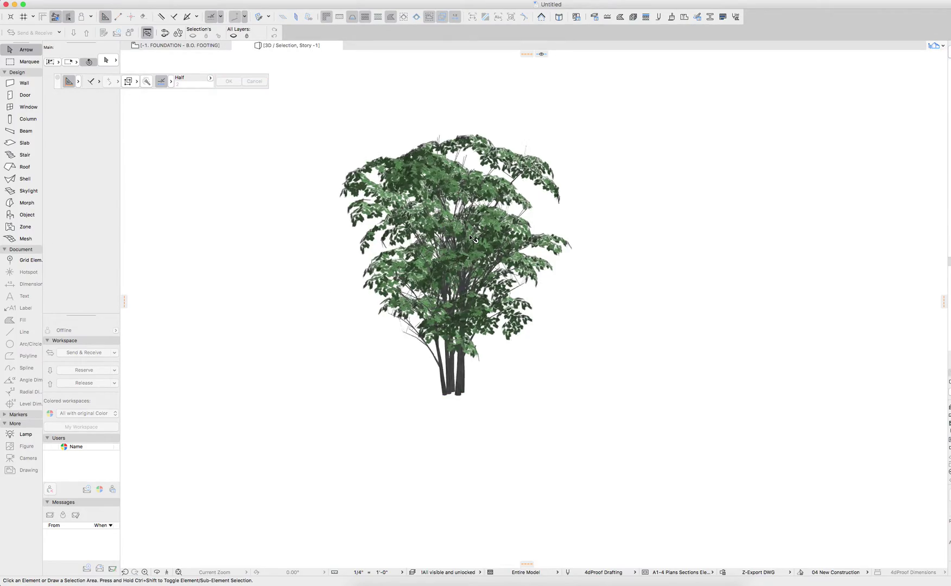
scroll(471, 239, "up", 5)
left_click(480, 258)
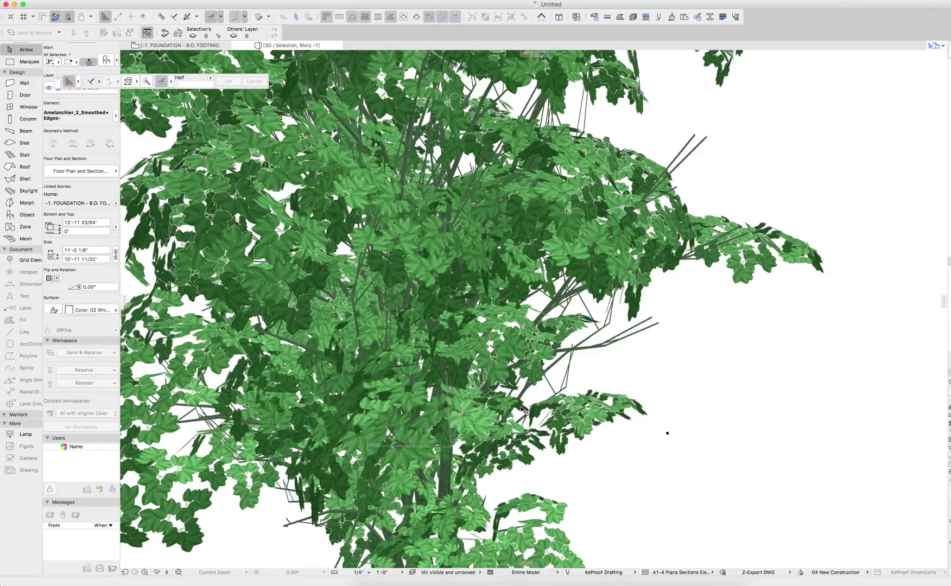
scroll(523, 410, "up", 5)
scroll(426, 334, "up", 3)
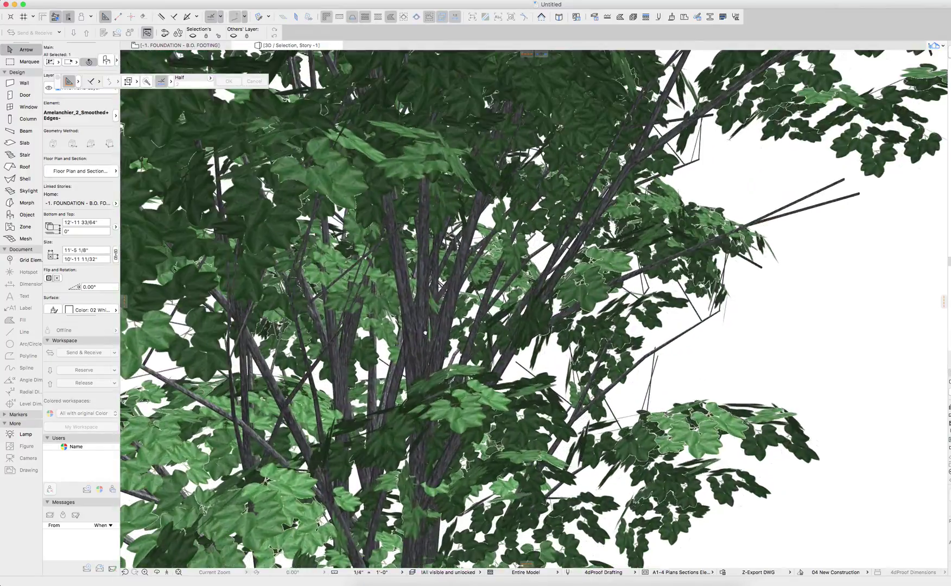
scroll(425, 333, "down", 10)
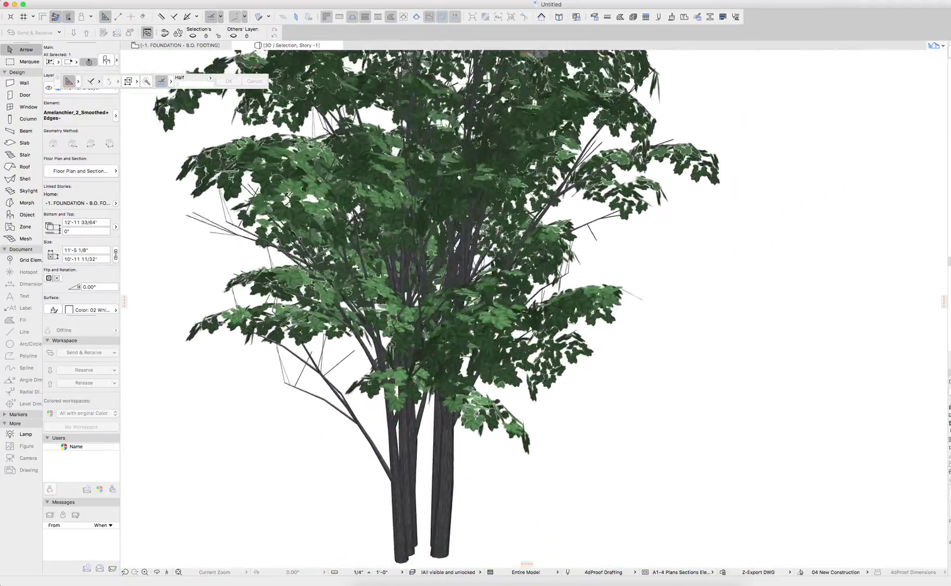
middle_click_drag(449, 444, 510, 425)
key("Escape")
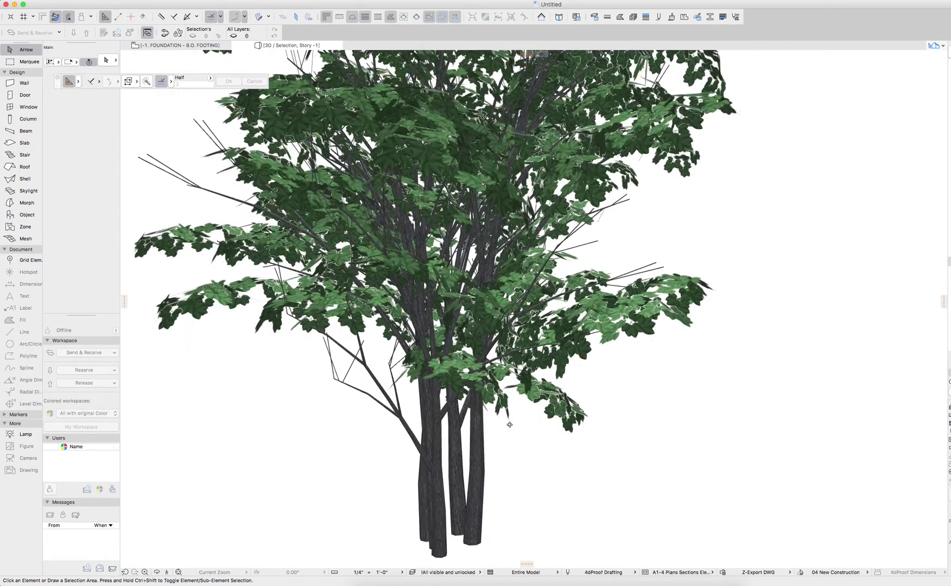
scroll(509, 425, "down", 5)
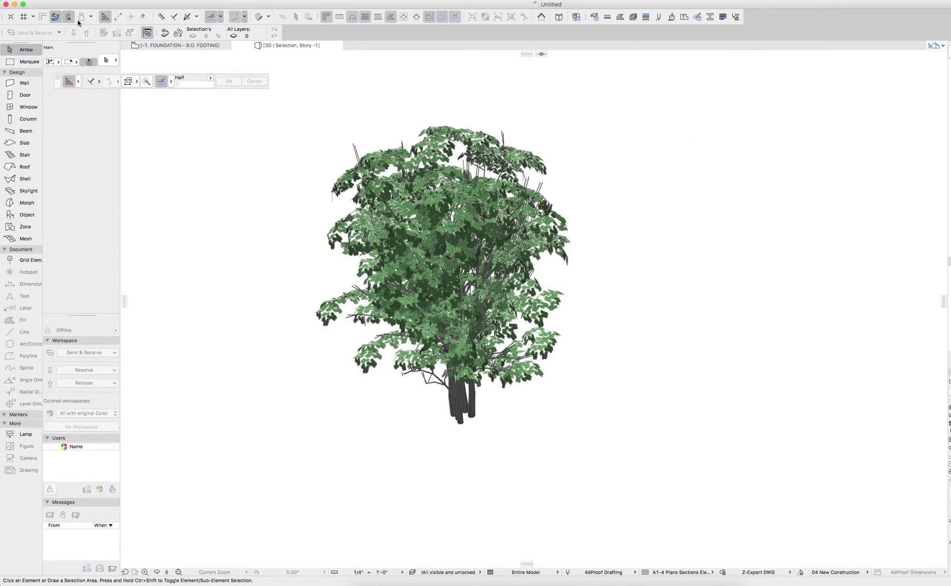
Inspect the original Amelanchier object and the images in the textures_0 folder of the embedded library in the Library Manager
left_click(71, 1)
mouse_move(123, 126)
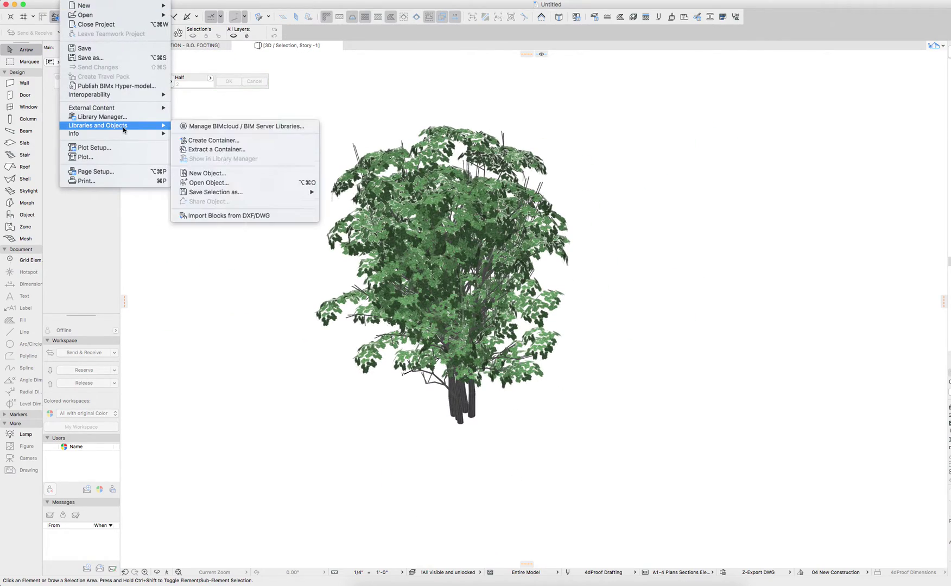
left_click(157, 117)
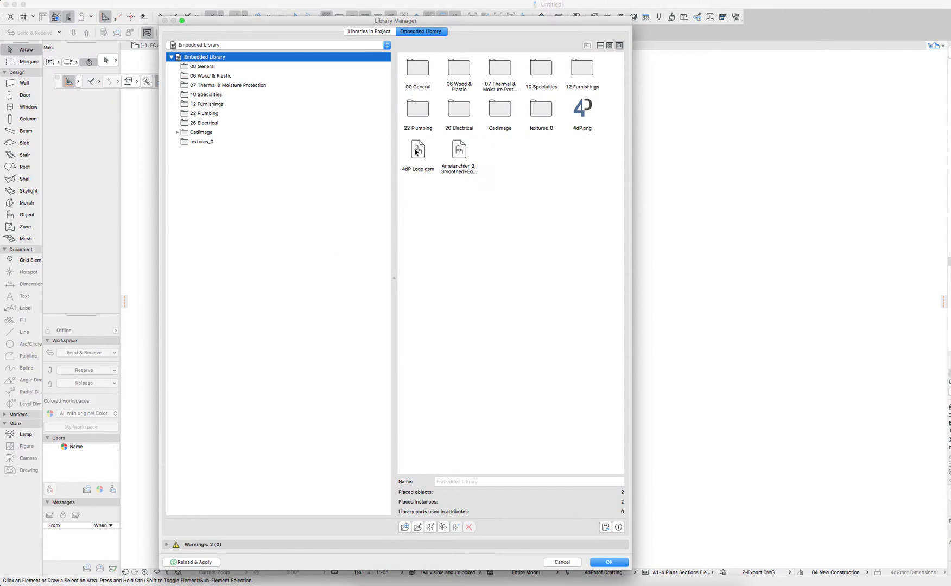
left_click(458, 152)
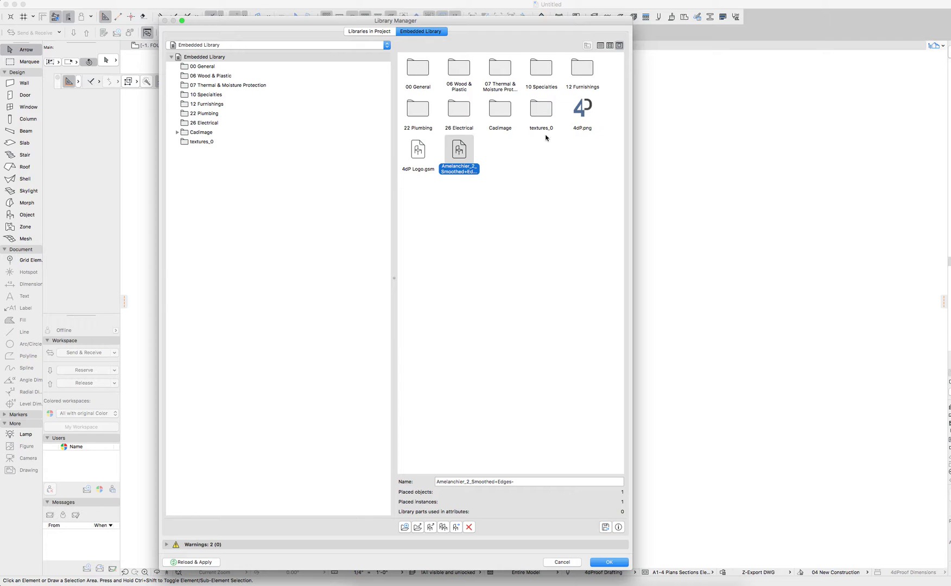
left_click(195, 142)
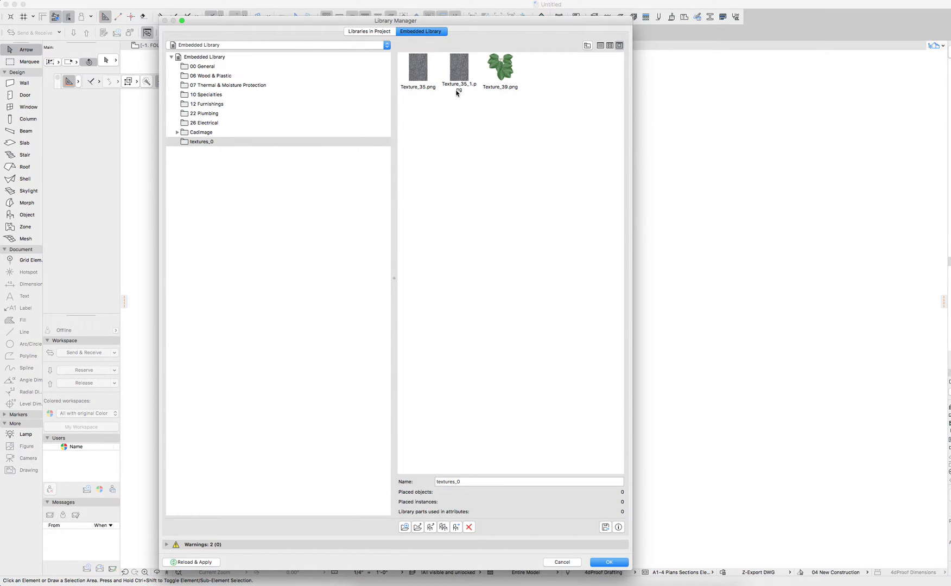
left_click_drag(564, 93, 419, 66)
left_click(455, 142)
Create a new folder named Amelanchier at the root of the embedded library
left_click(196, 59)
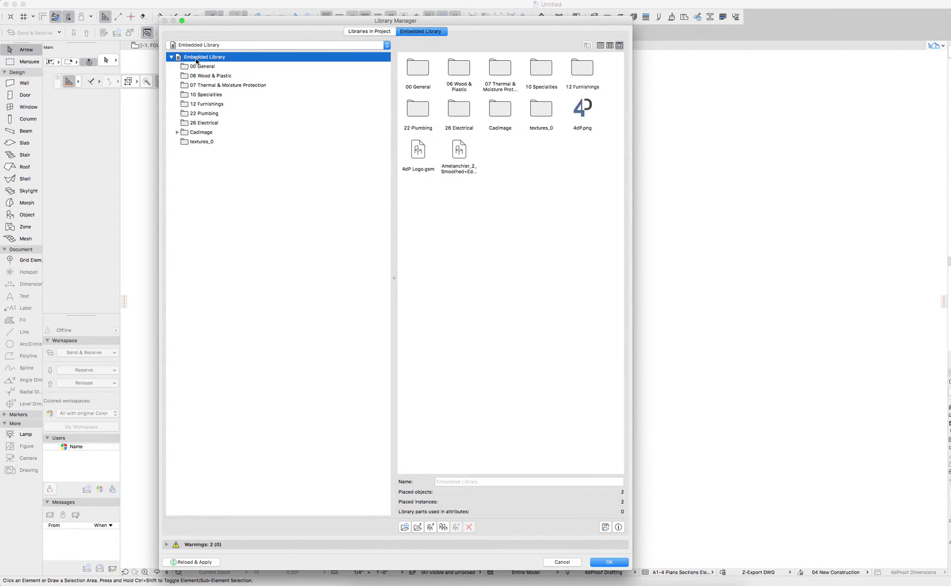
left_click(405, 528)
type("Amelanchier")
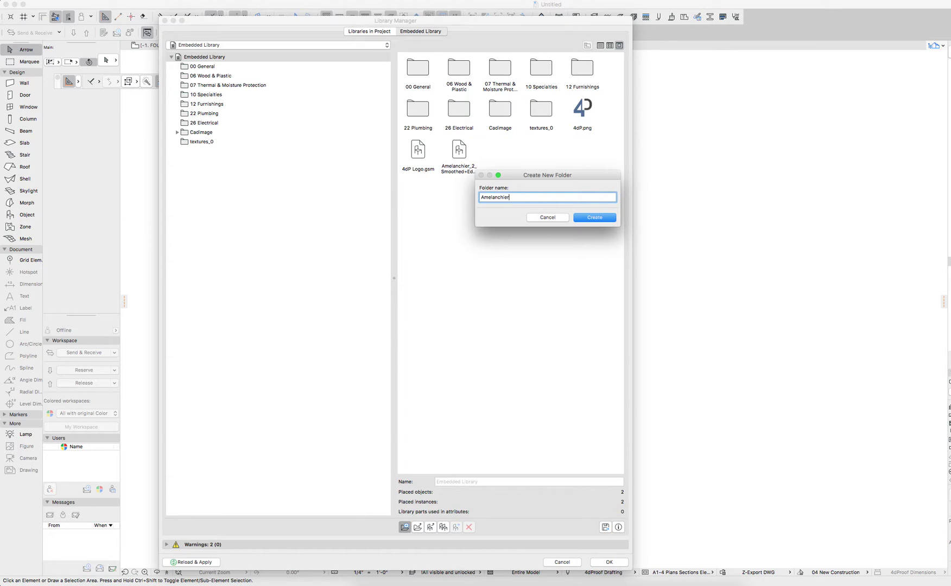
key("Return")
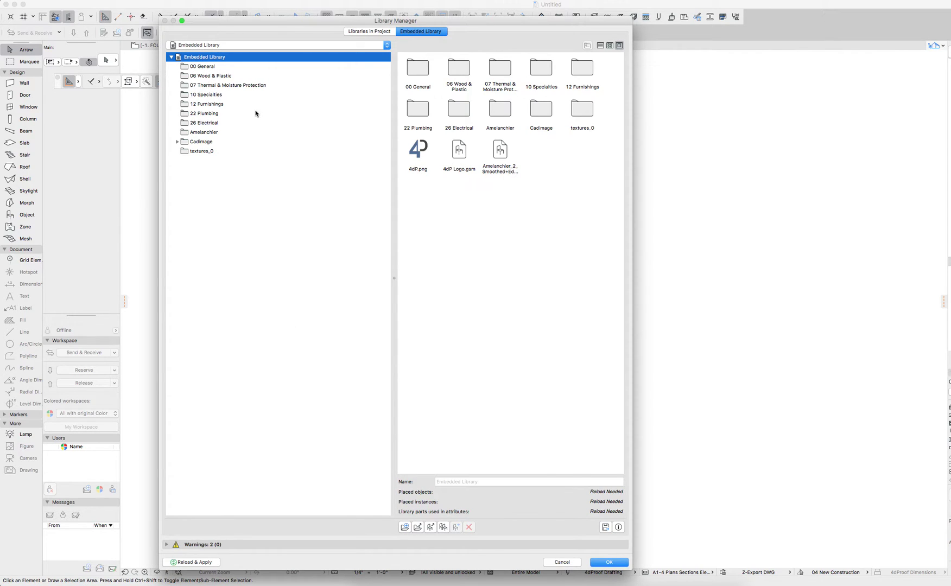
Move all three texture images from the textures_0 folder into the Amelanchier folder and check that folder's contents
left_click(201, 142)
left_click(199, 134)
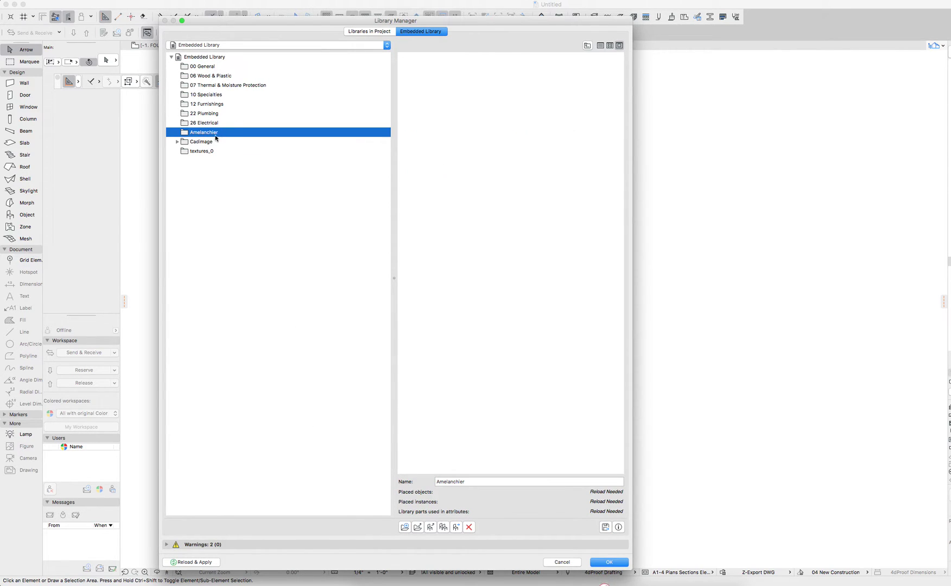
left_click(206, 153)
key("super+a")
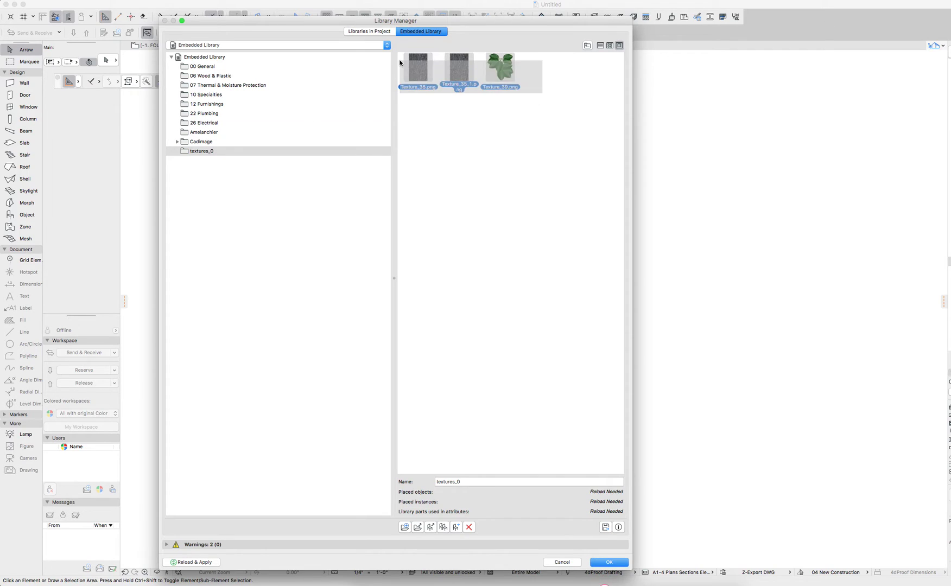
left_click_drag(415, 69, 220, 139)
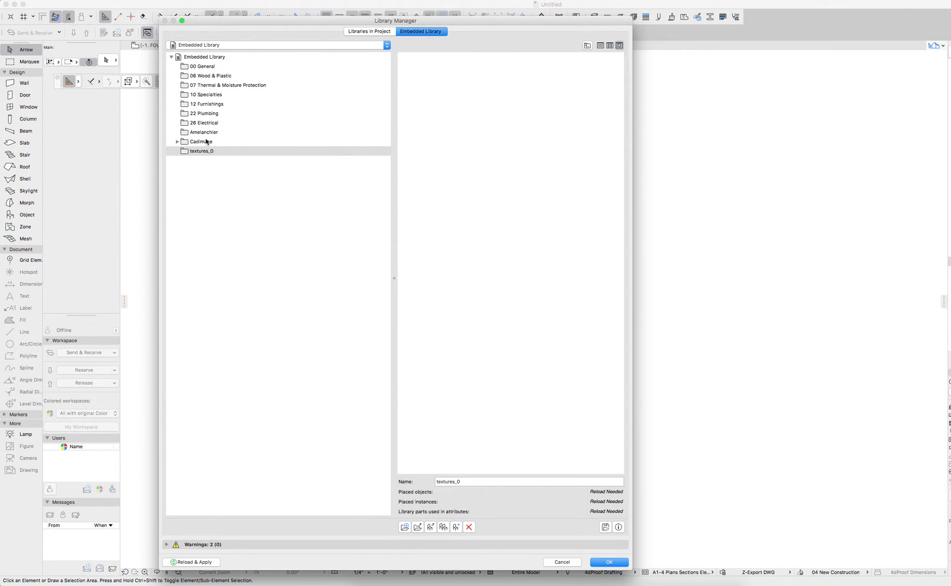
left_click(204, 134)
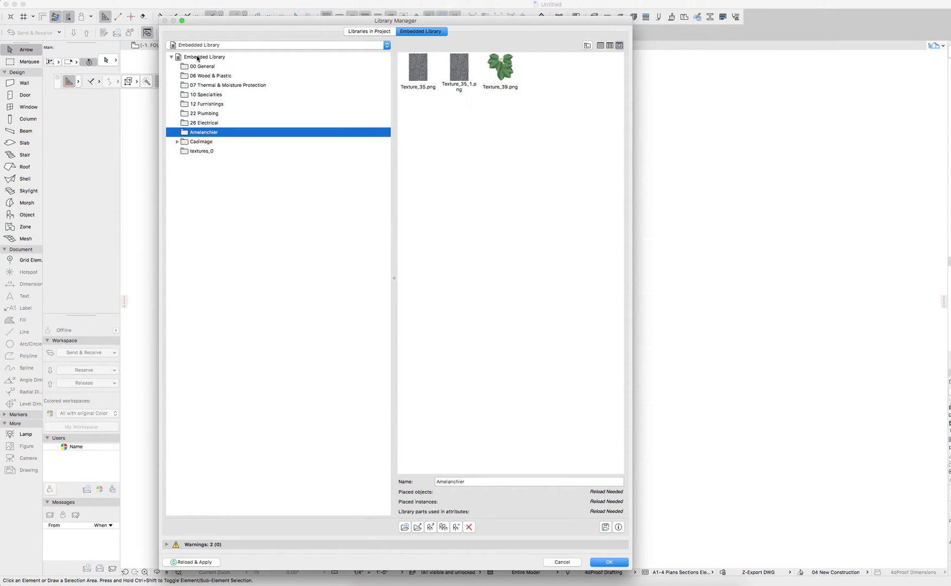
Move the Amelanchier_2_Smoothed+Edges object from the embedded library root into the Amelanchier folder
left_click(197, 57)
left_click_drag(499, 151, 264, 135)
left_click(199, 134)
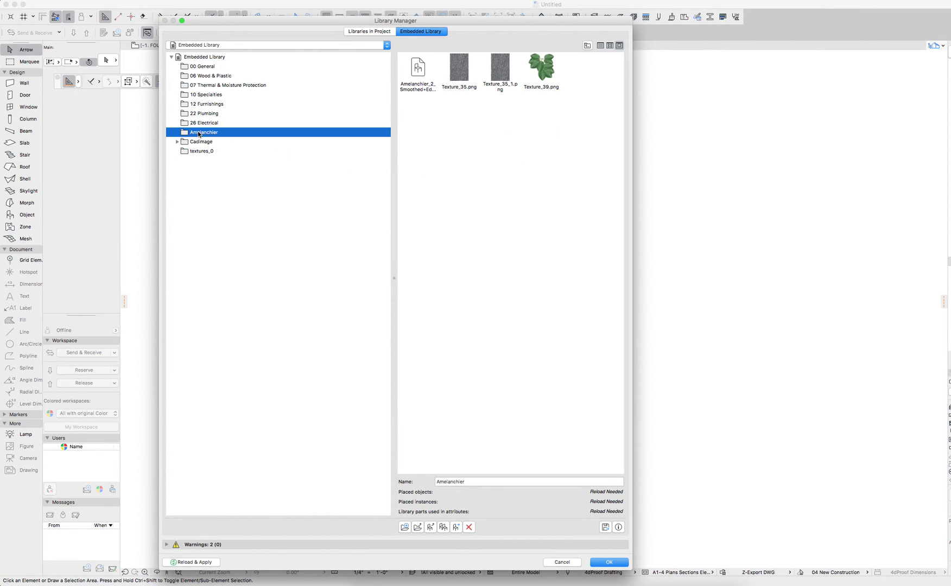
Export the Amelanchier folder from the embedded library to the Desktop and accept the library changes
left_click(431, 530)
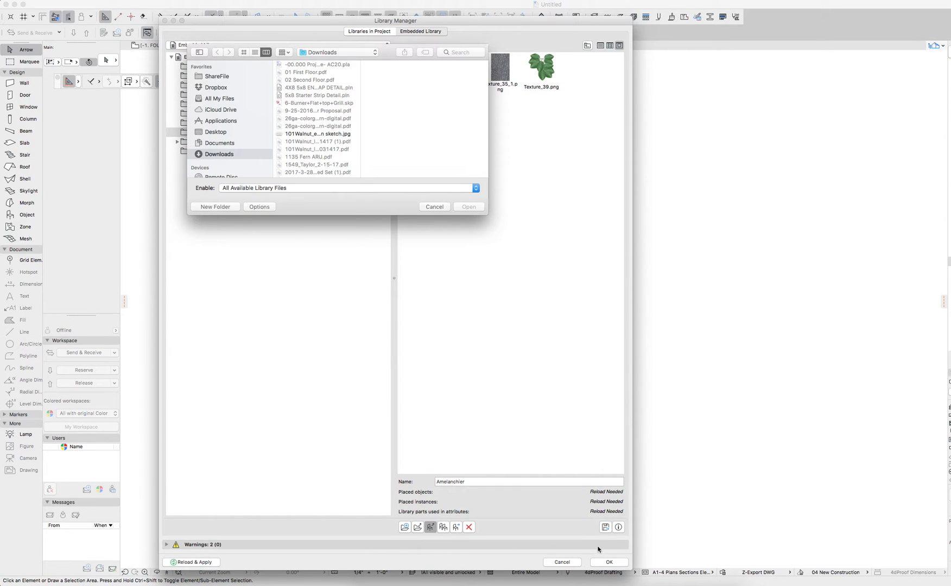
left_click(434, 207)
left_click(606, 527)
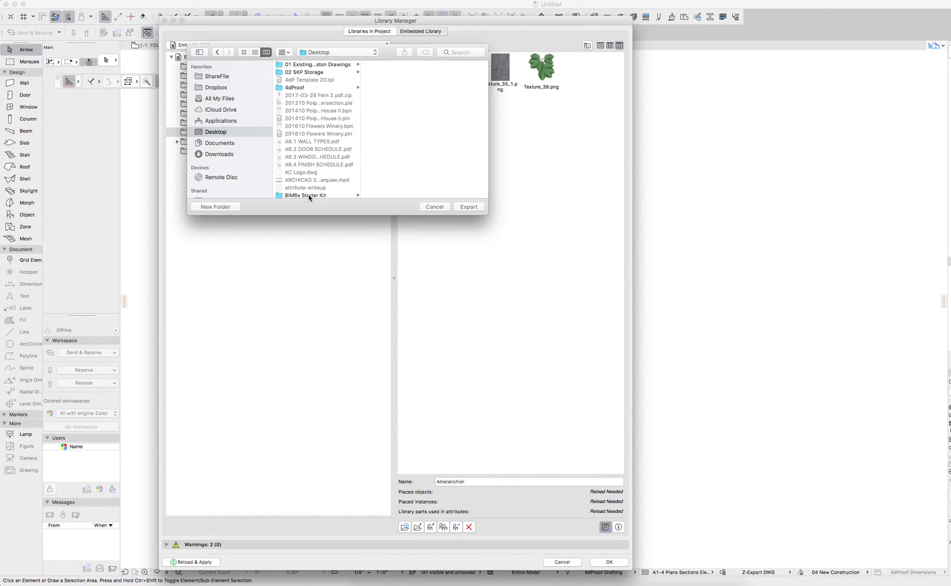
left_click_drag(377, 53, 472, 179)
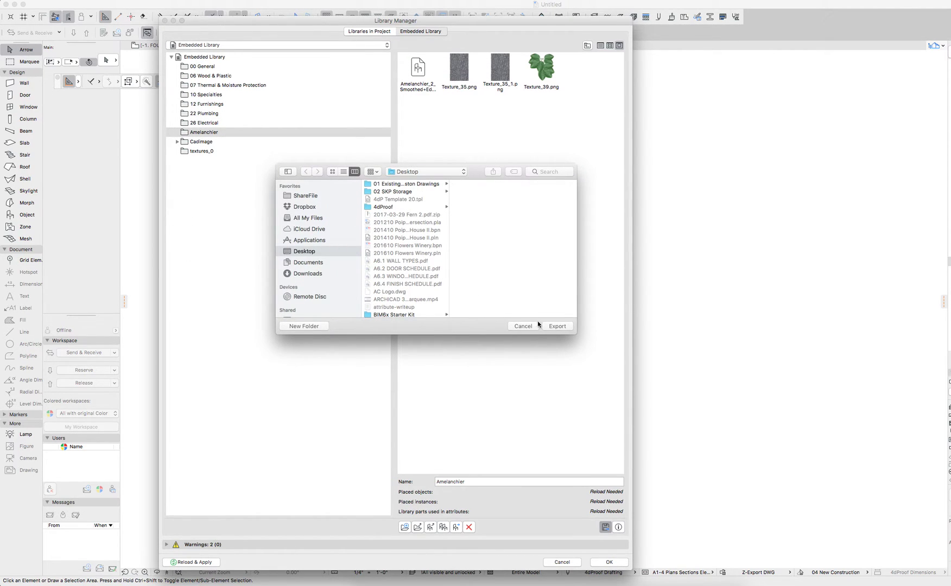
left_click(558, 326)
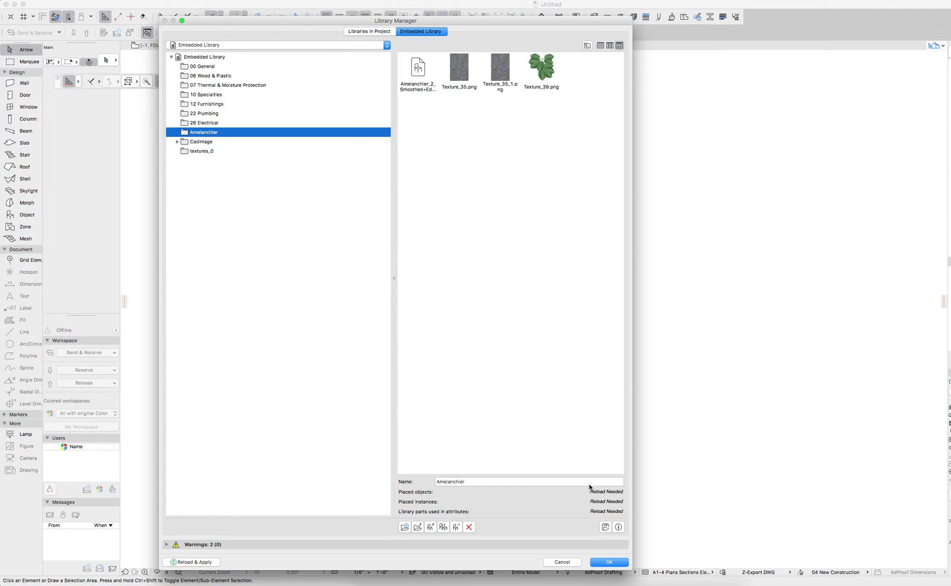
key("Return")
Switch to the project containing the purple-textured tree, close the Amelanchier Tree library part and return to the 3D view
key("super+Tab")
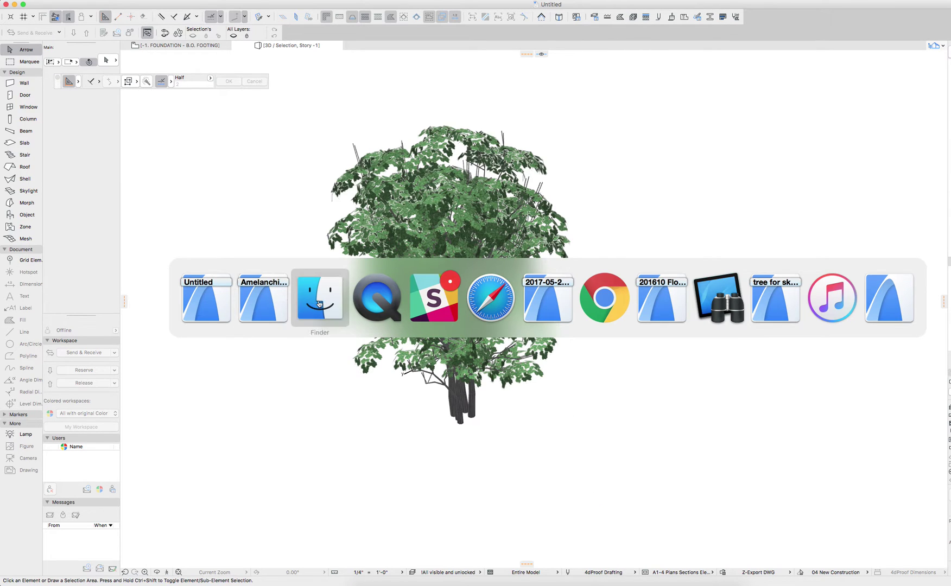
left_click(268, 300)
left_click(250, 47)
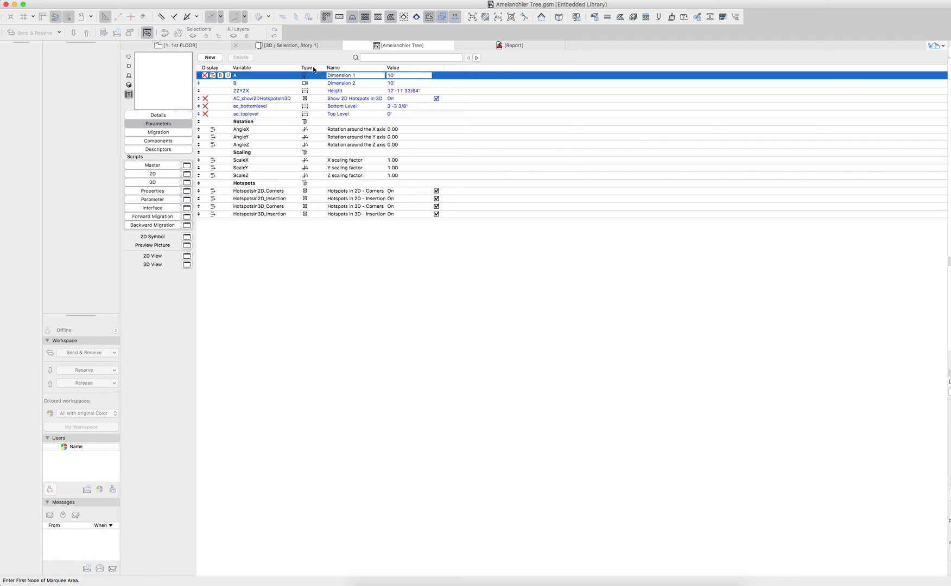
left_click(476, 201)
key("Escape")
key("Escape")
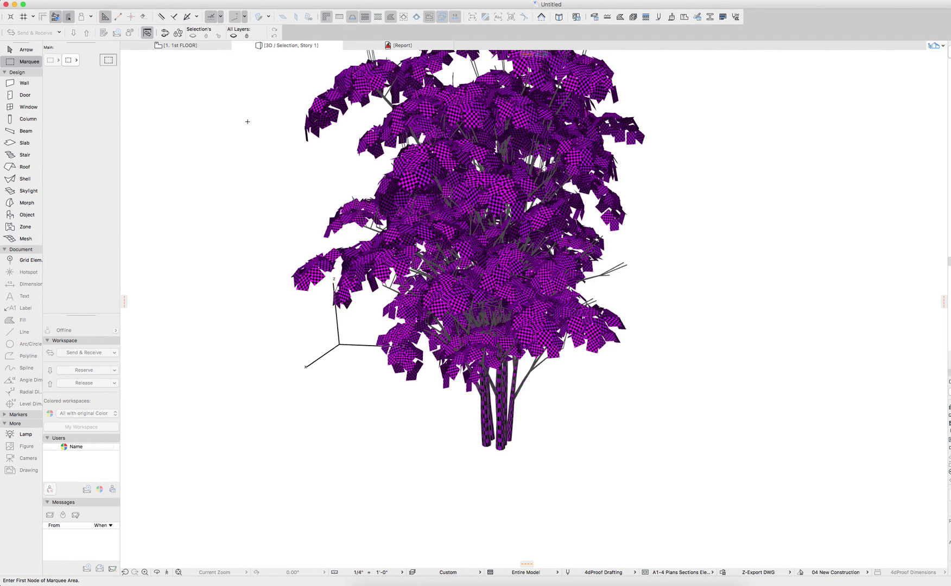
Delete the Amelanchier Tree.gsm object from the project's embedded library in the Library Manager
left_click(69, 1)
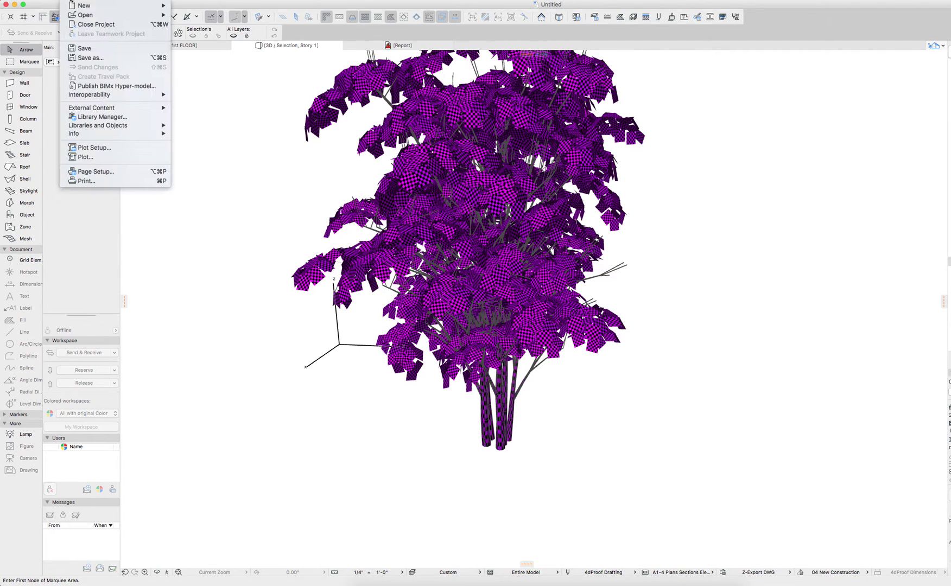
left_click(112, 117)
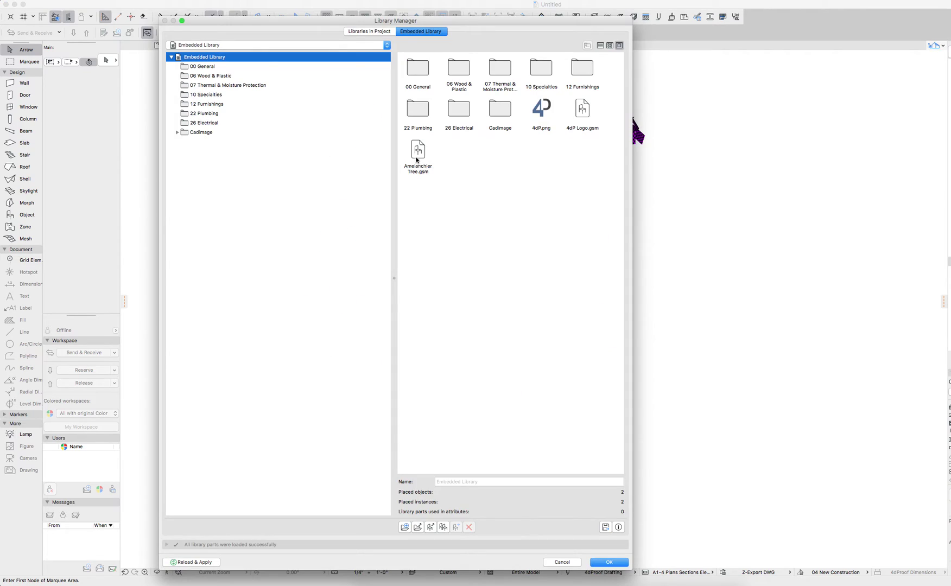
left_click(417, 158)
left_click(469, 528)
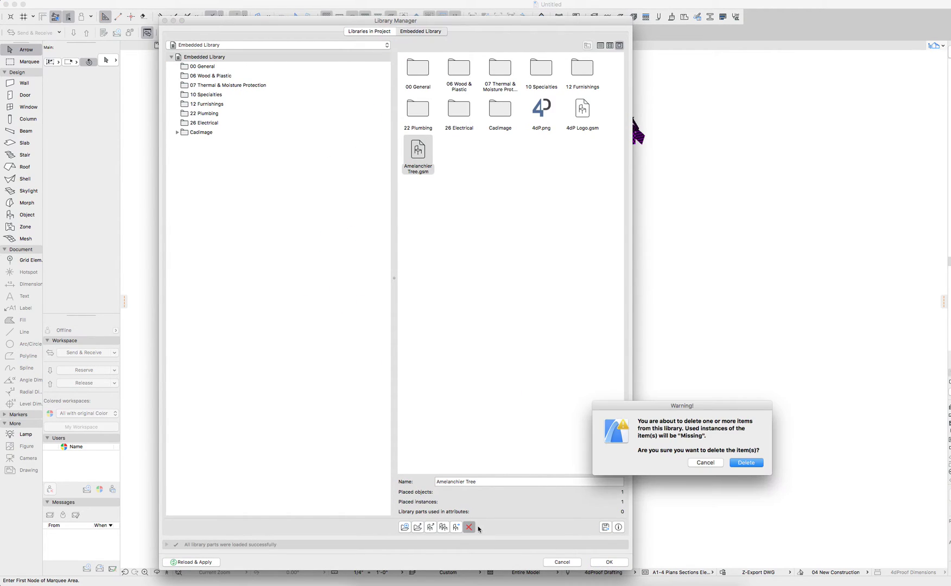
left_click(746, 463)
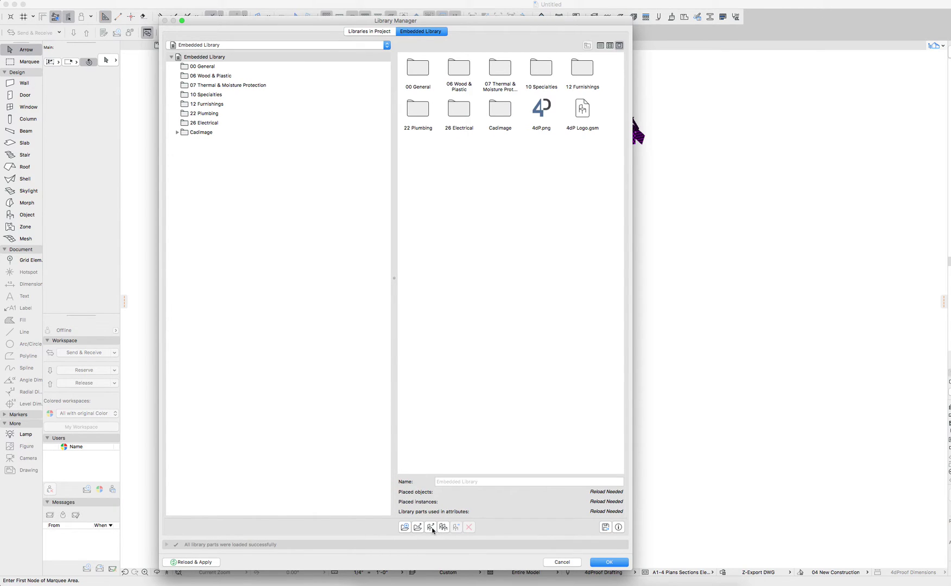
Add the Amelanchier folder from the Desktop as a linked library in the project and accept the library changes
left_click(367, 31)
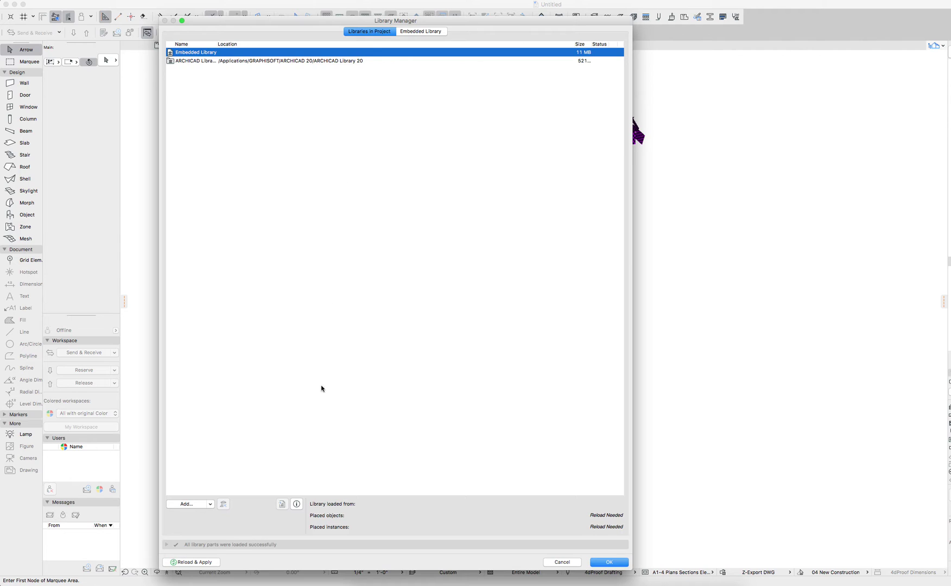
left_click(190, 504)
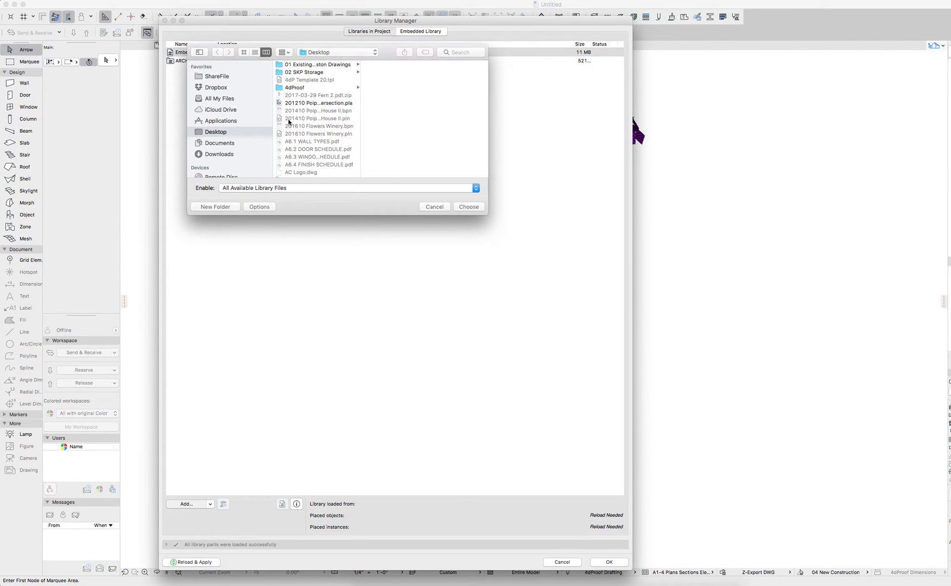
left_click_drag(382, 54, 441, 202)
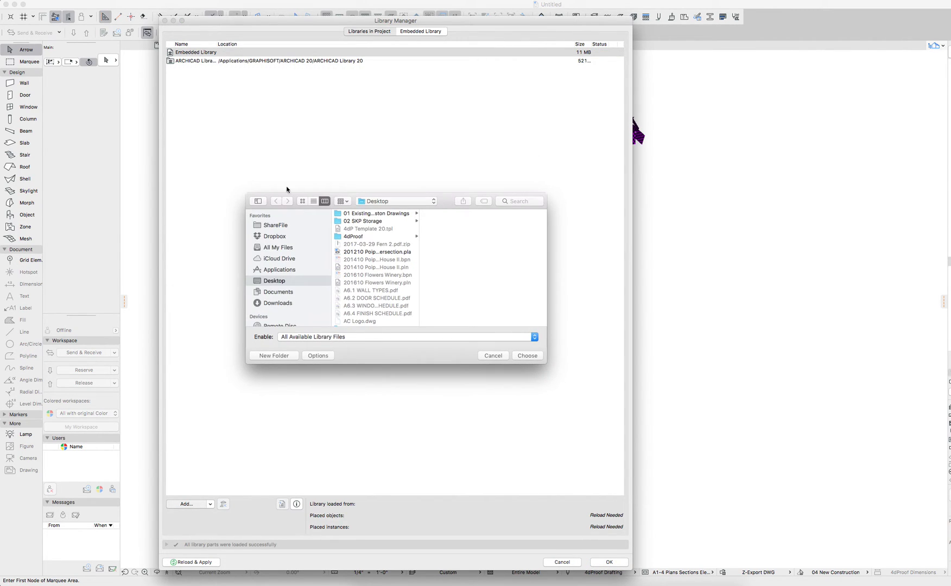
scroll(368, 300, "down", 5)
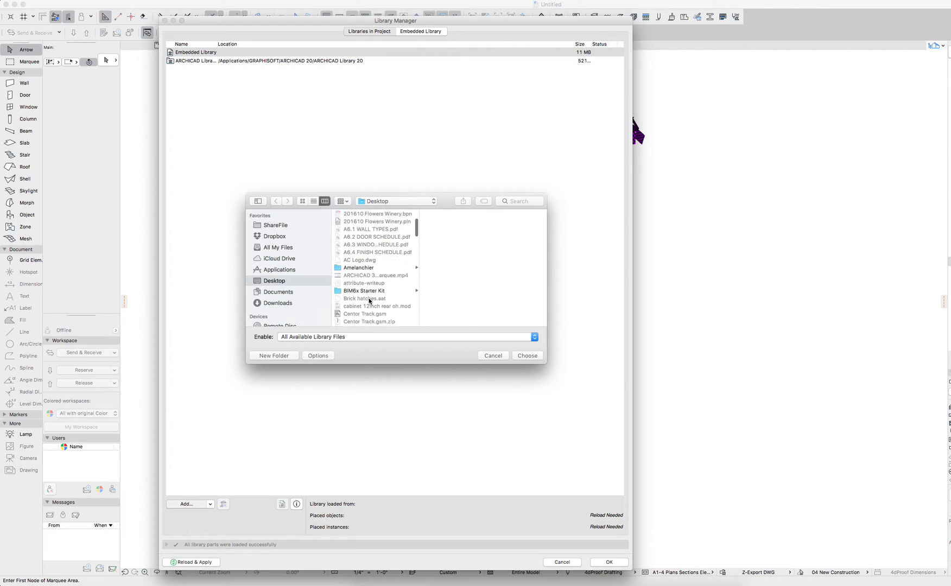
scroll(276, 304, "down", 1)
scroll(360, 279, "down", 1)
scroll(360, 280, "up", 3)
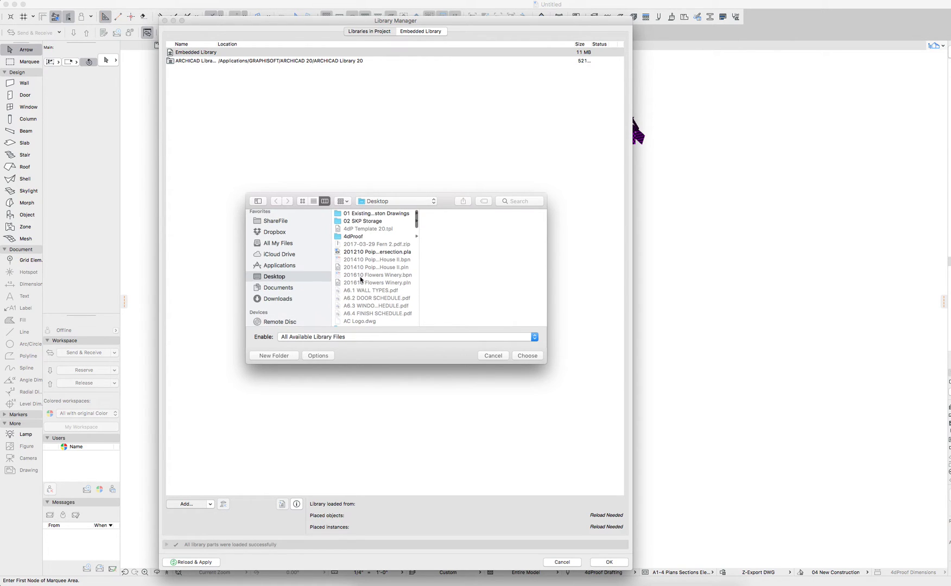
left_click(358, 263)
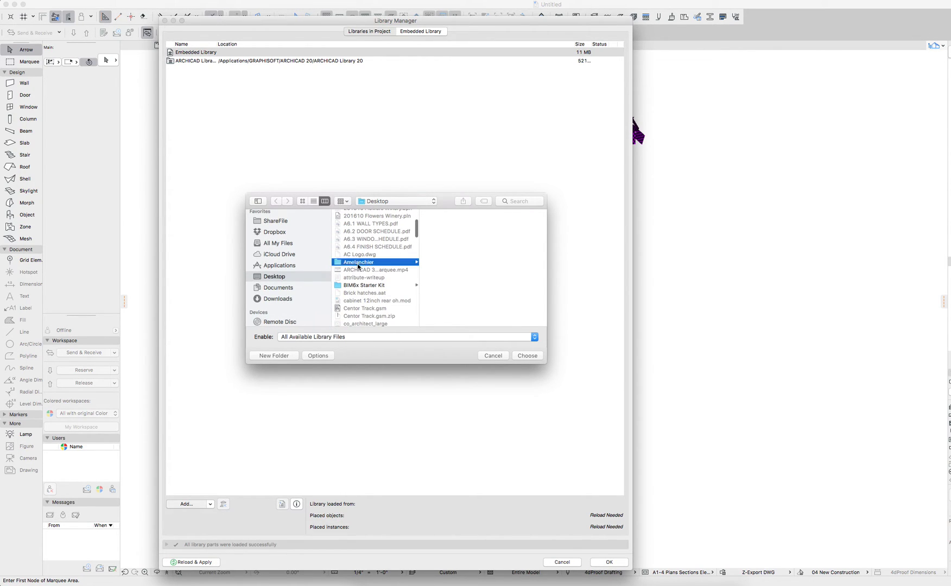
left_click(521, 356)
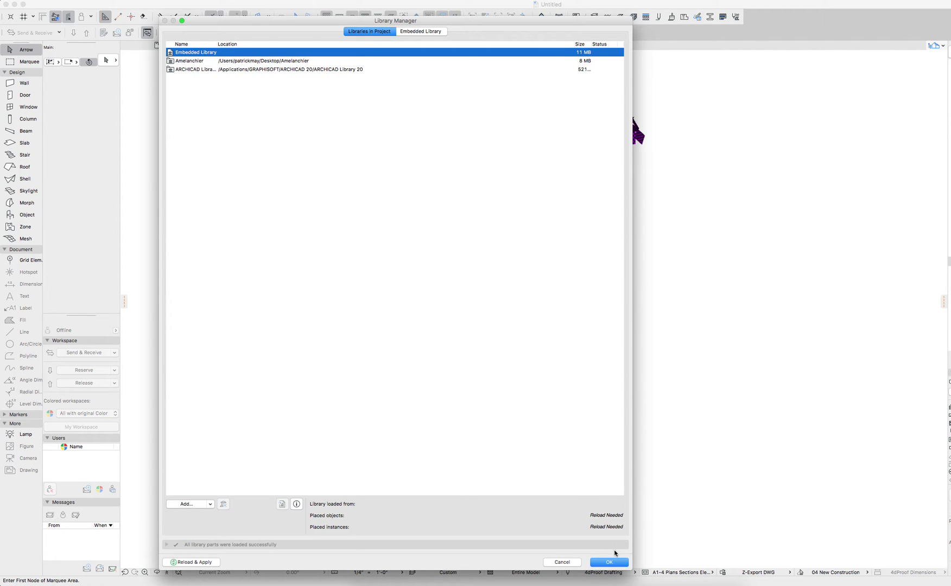
left_click(616, 563)
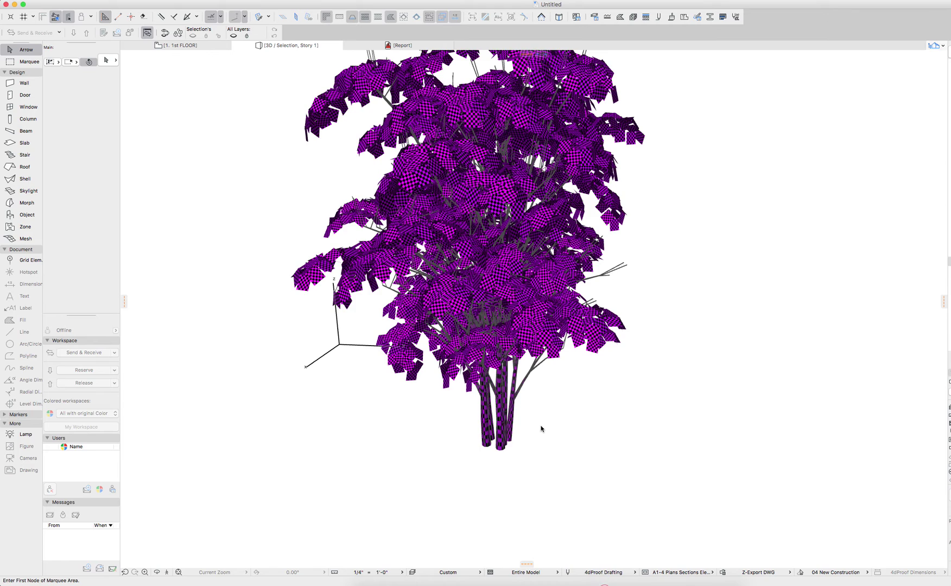
Select the tree, check its source library and 3D preview in the object settings, and close them without changes
left_click_drag(533, 458, 445, 389)
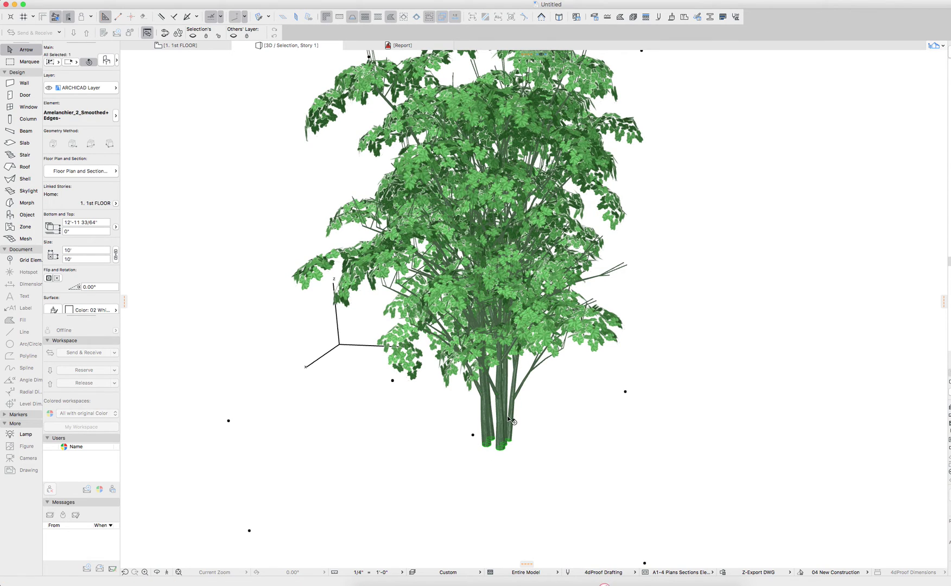
key("super+t")
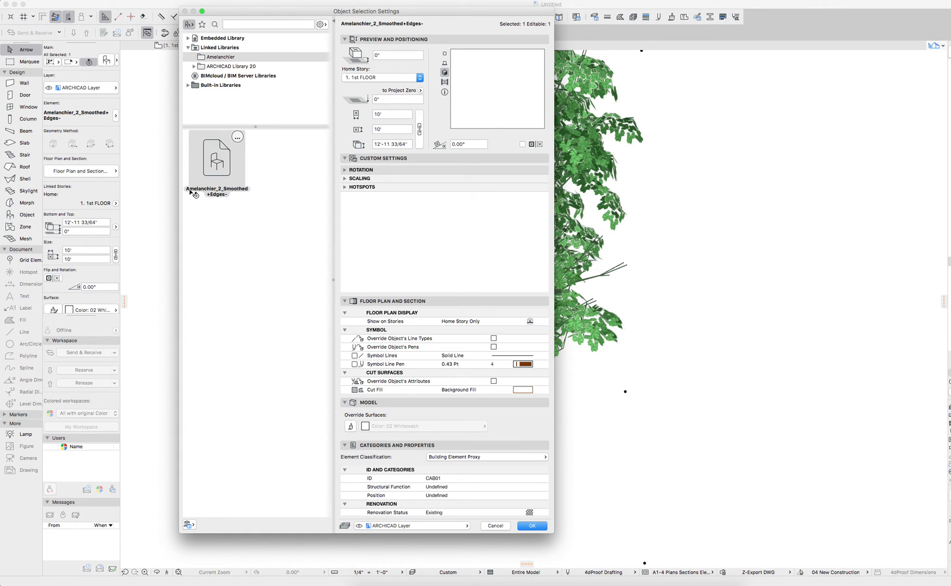
mouse_move(237, 264)
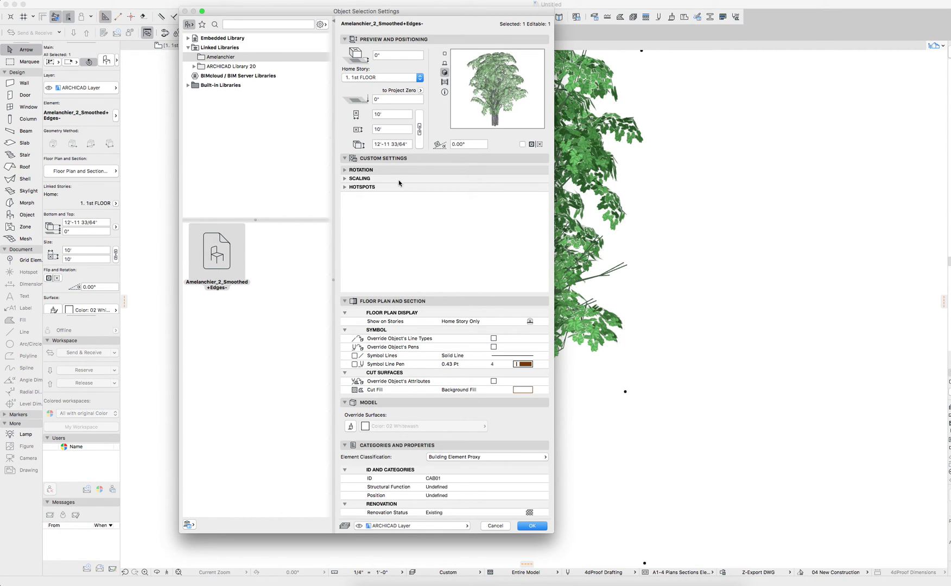
key("Escape")
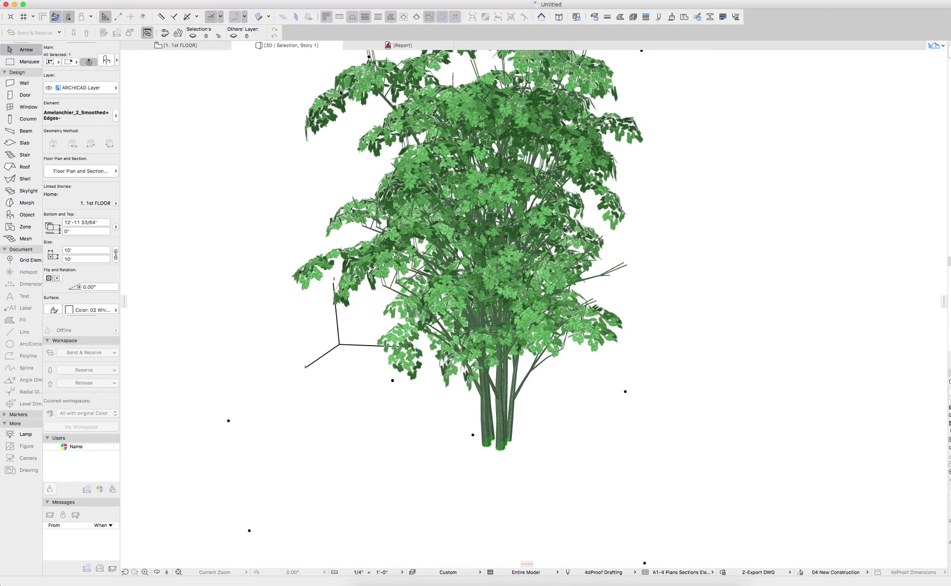
key("Escape")
Examine the textured leaves and trunks of the tree from several angles in the 3D view
middle_click_drag(488, 130, 310, 194, "shift")
scroll(437, 245, "down", 2)
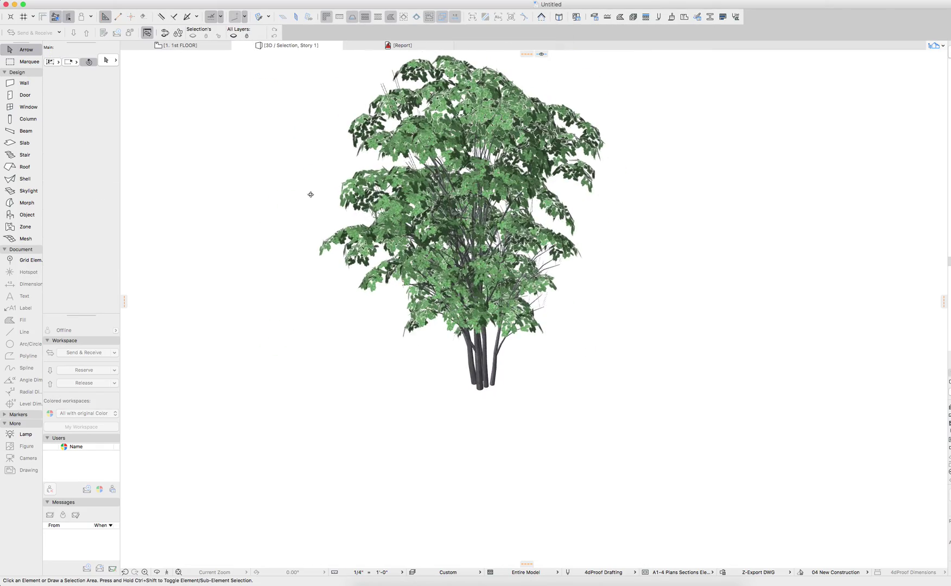
middle_click_drag(512, 223, 416, 314)
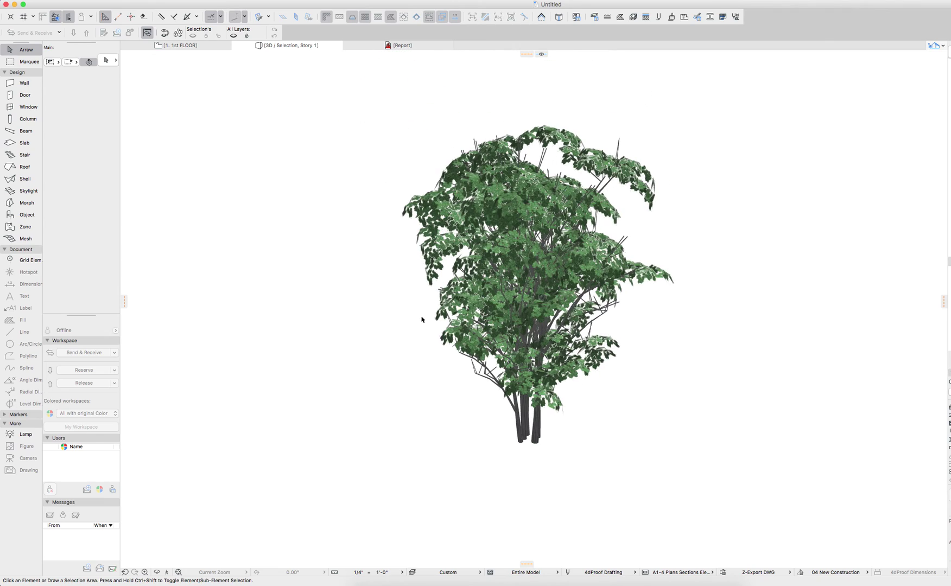
middle_click_drag(570, 341, 543, 330, "shift")
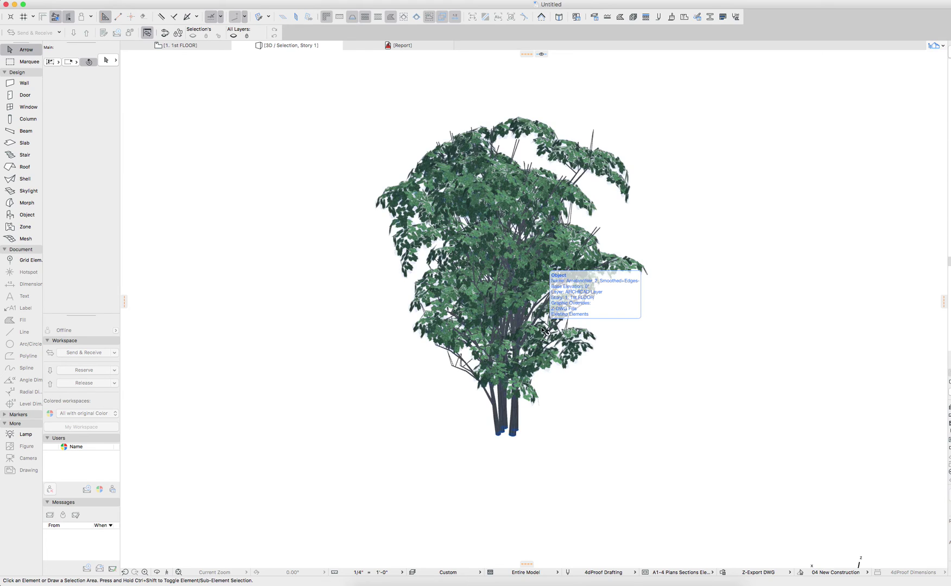